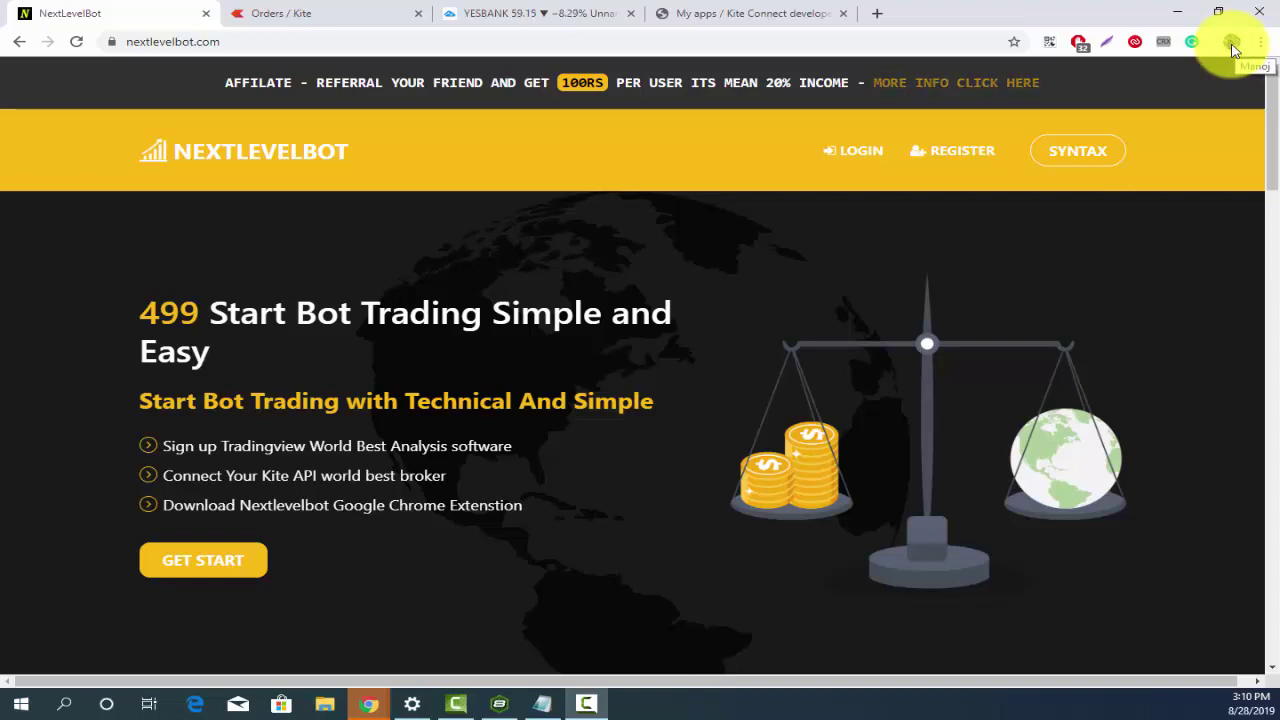
Check which Google account the browser profile is syncing to
click(1231, 43)
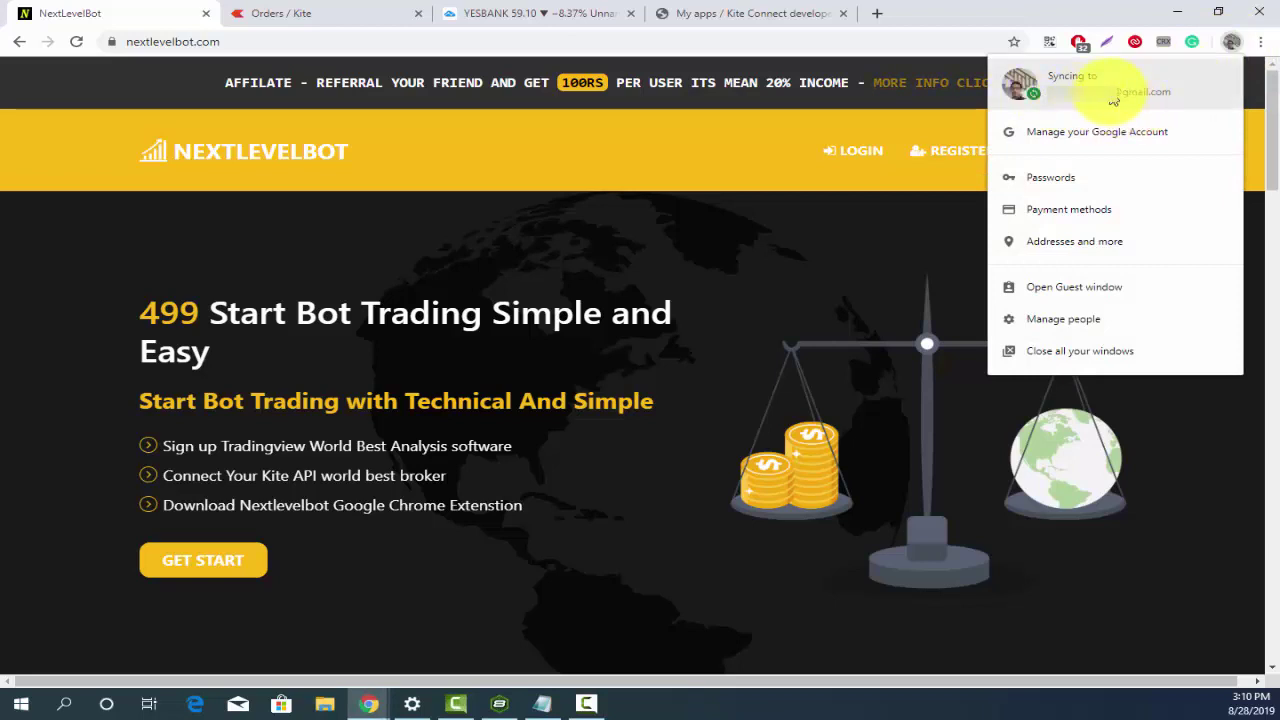
click(1233, 42)
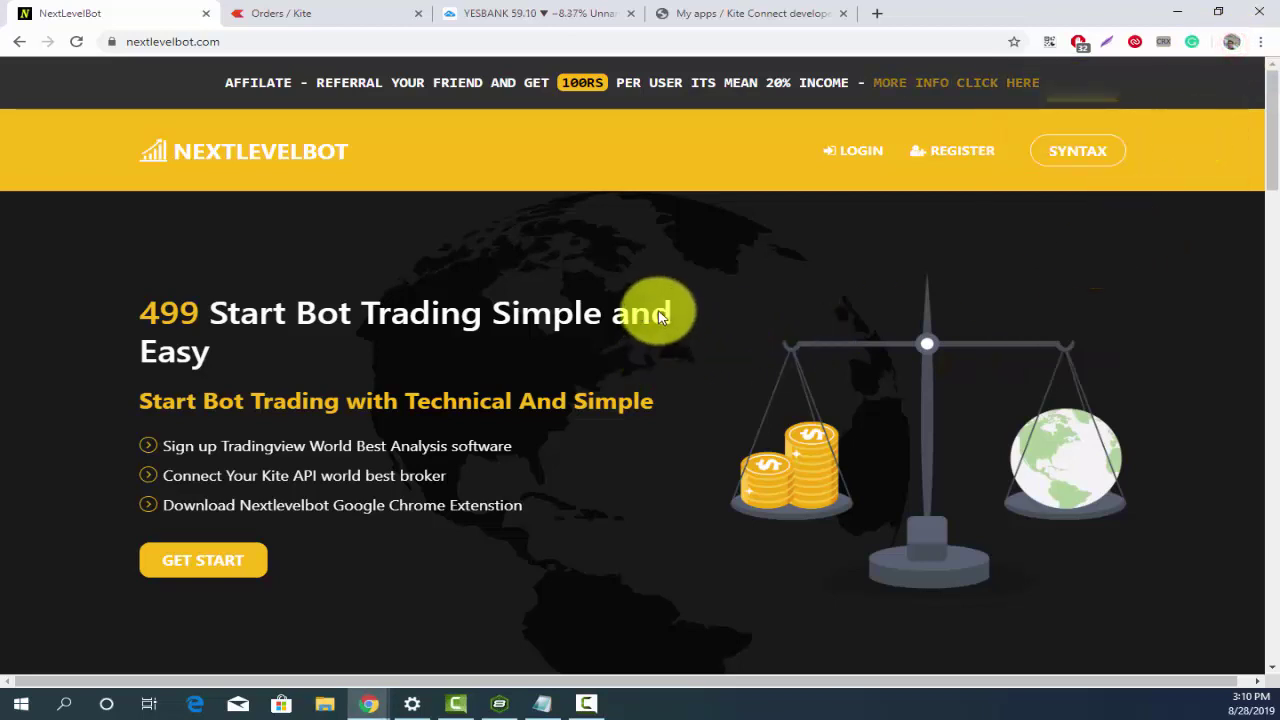
View the NextLevelBot registration and login pages and return to the site's home page
click(952, 155)
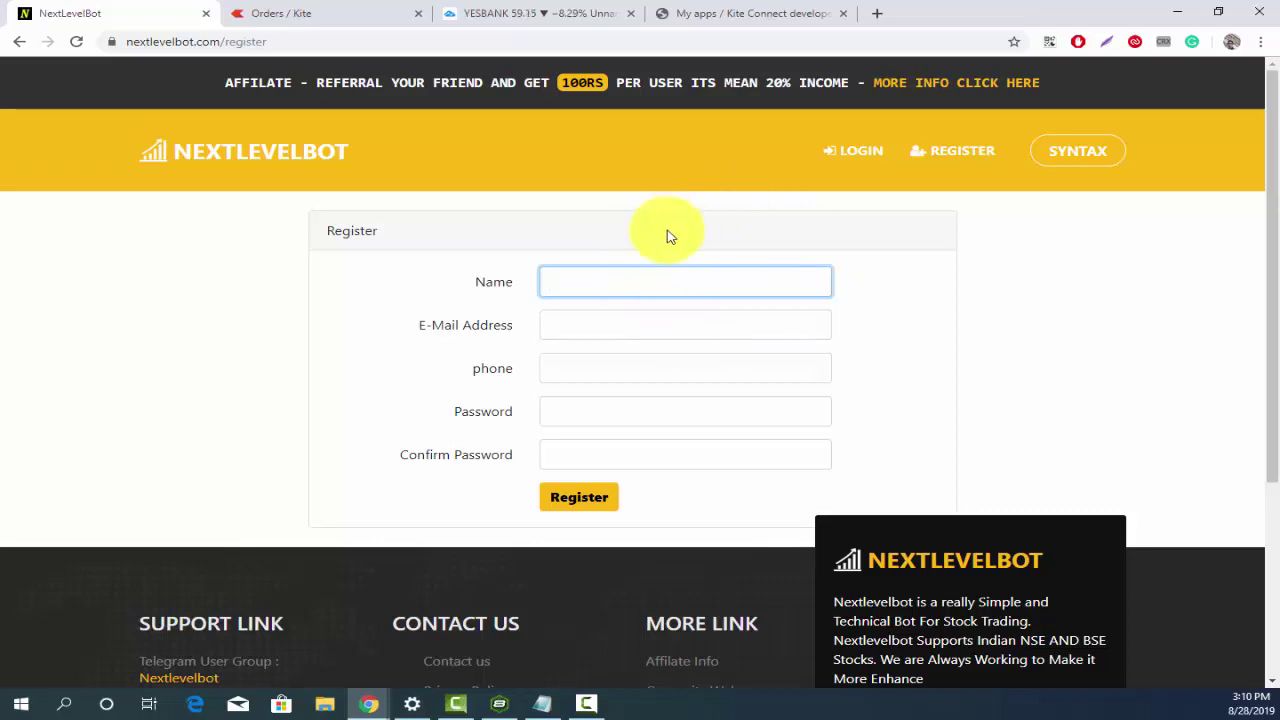
click(854, 155)
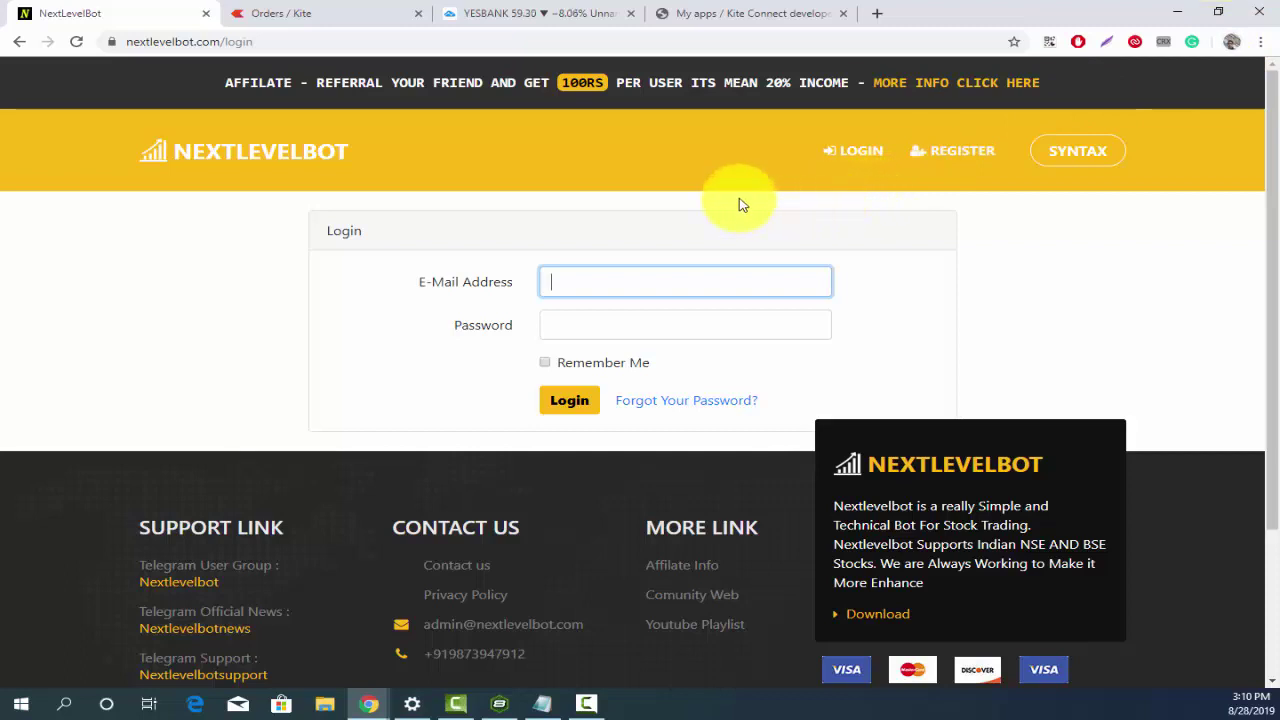
click(252, 155)
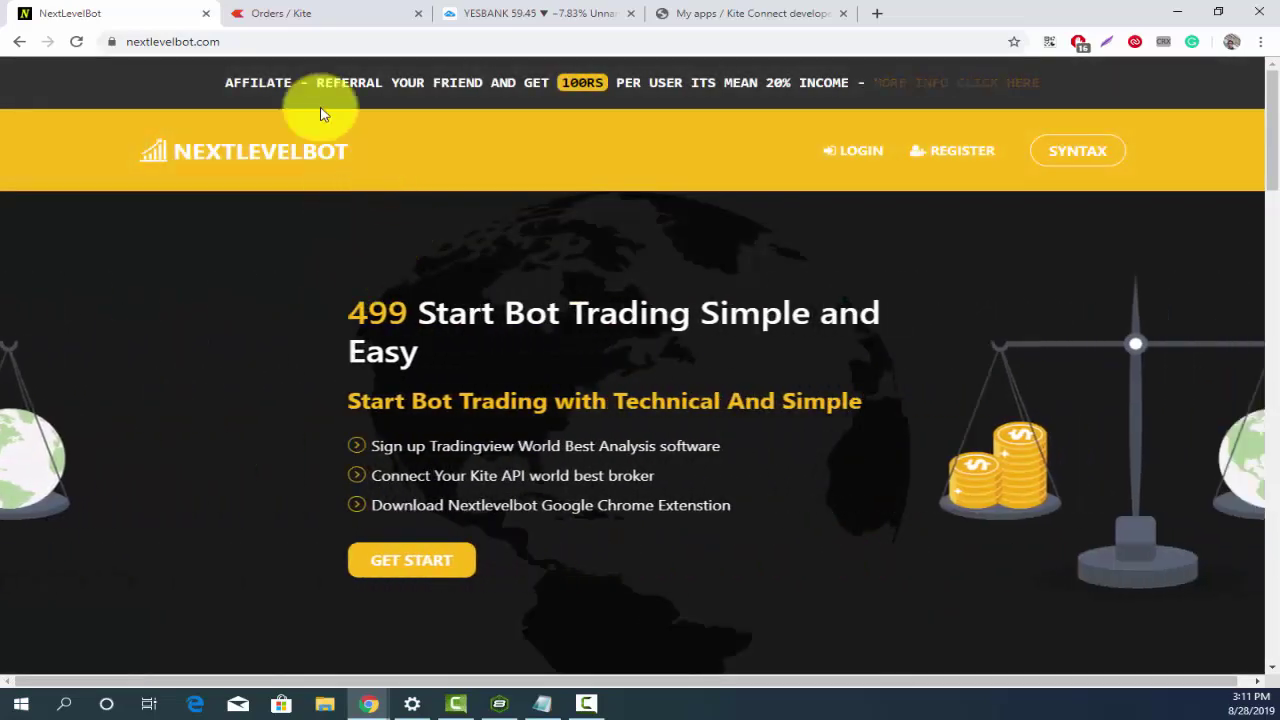
Examine the affiliate offer banner and the Step 1 TradingView sign-up instruction on the NextLevelBot home page
drag(222, 82, 340, 95)
click(423, 110)
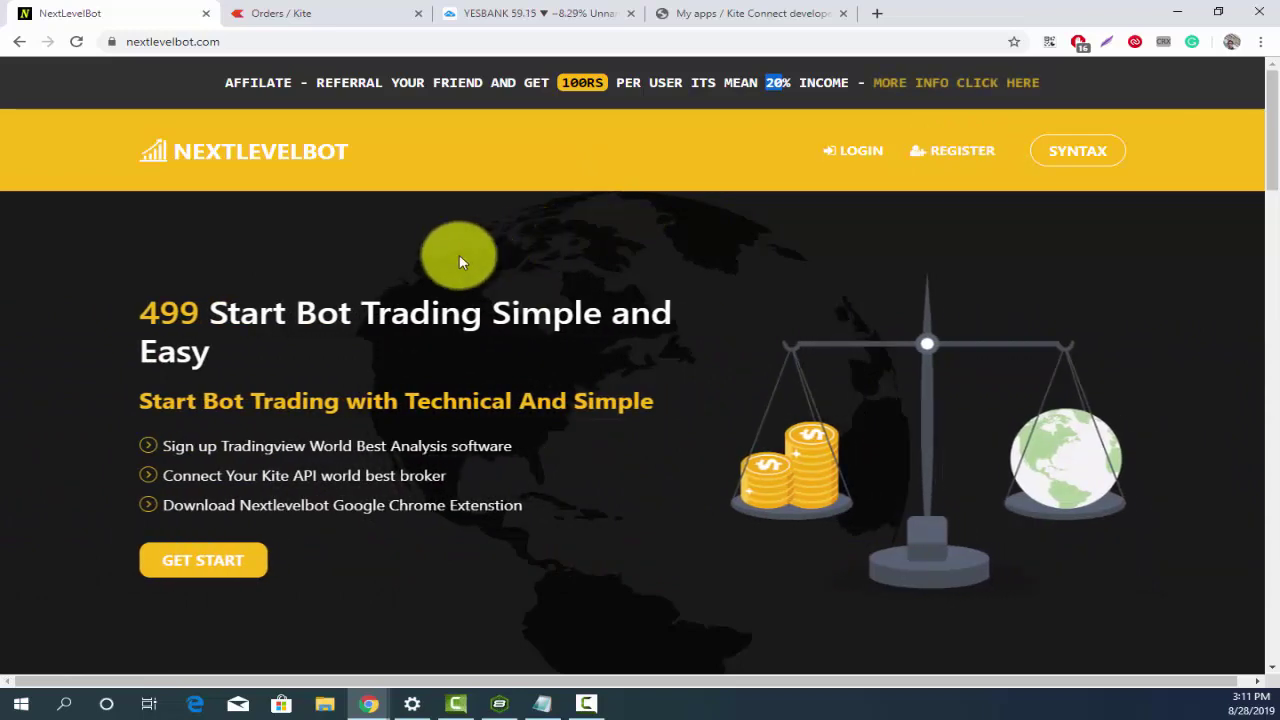
scroll(460, 258, down, 5)
scroll(480, 255, down, 1)
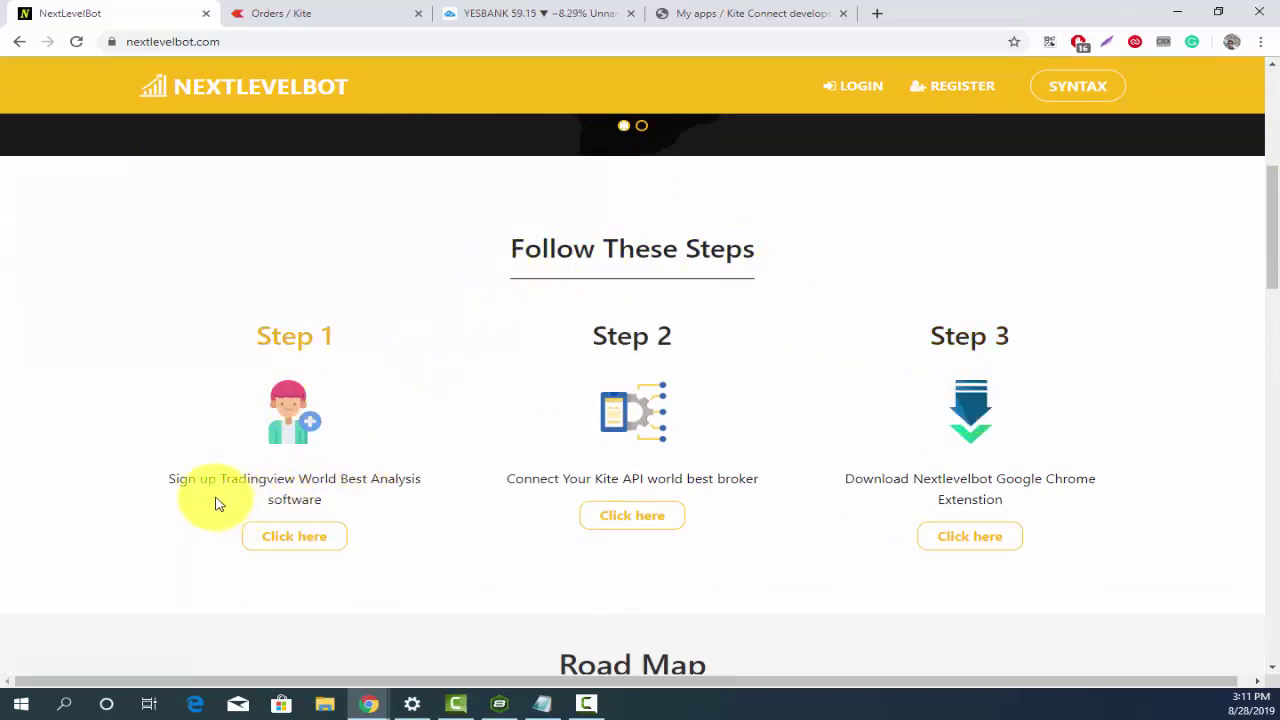
click(163, 478)
drag(258, 479, 417, 489)
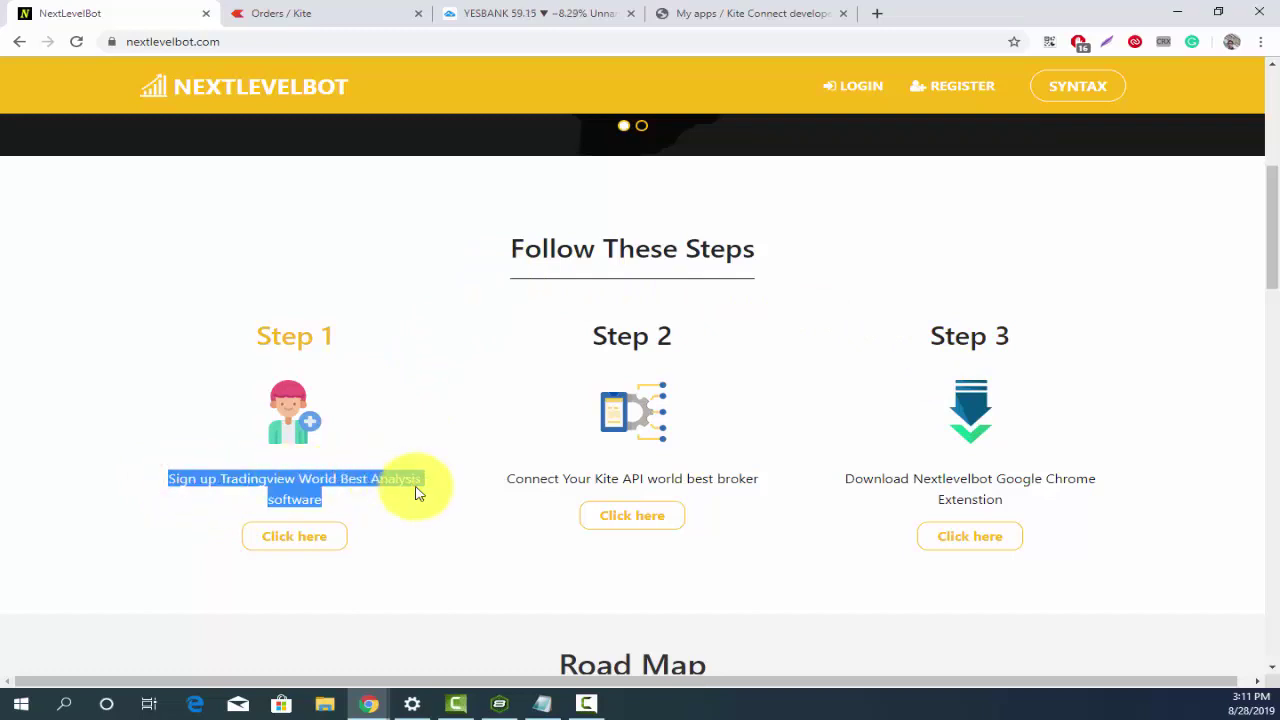
View the YESBANK chart on TradingView and return to Step 1 on the NextLevelBot page
click(509, 17)
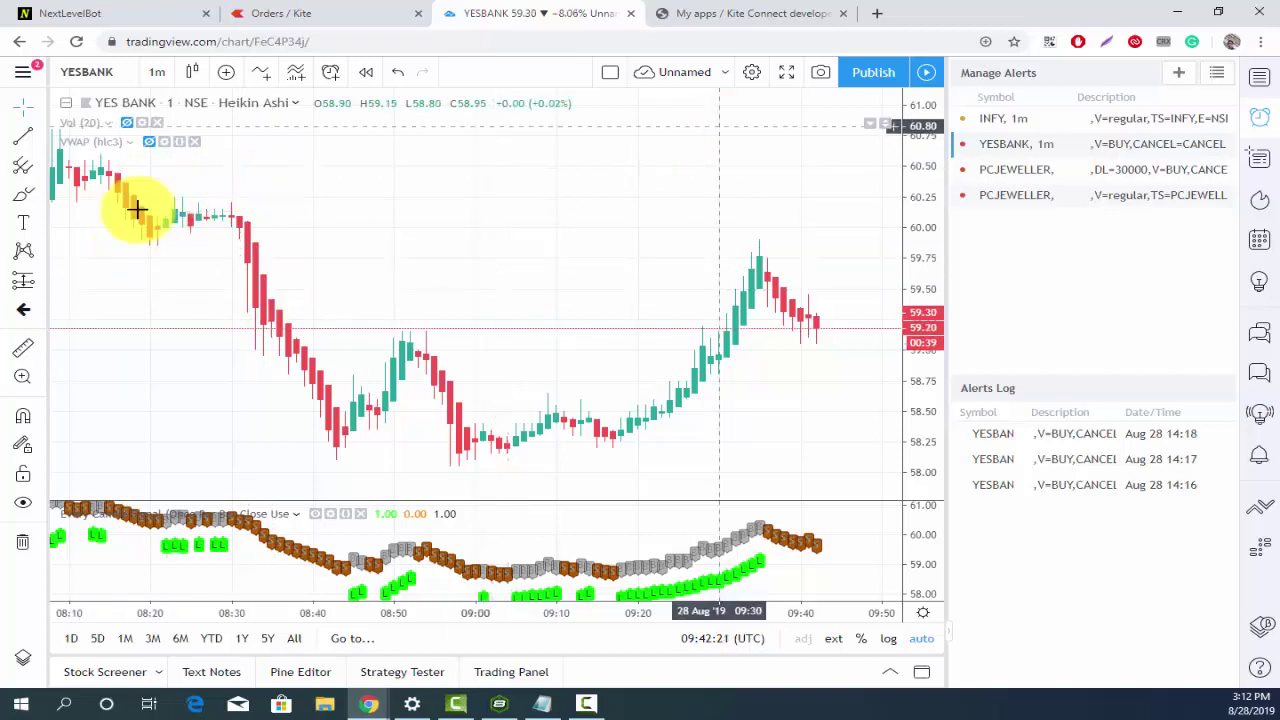
click(94, 12)
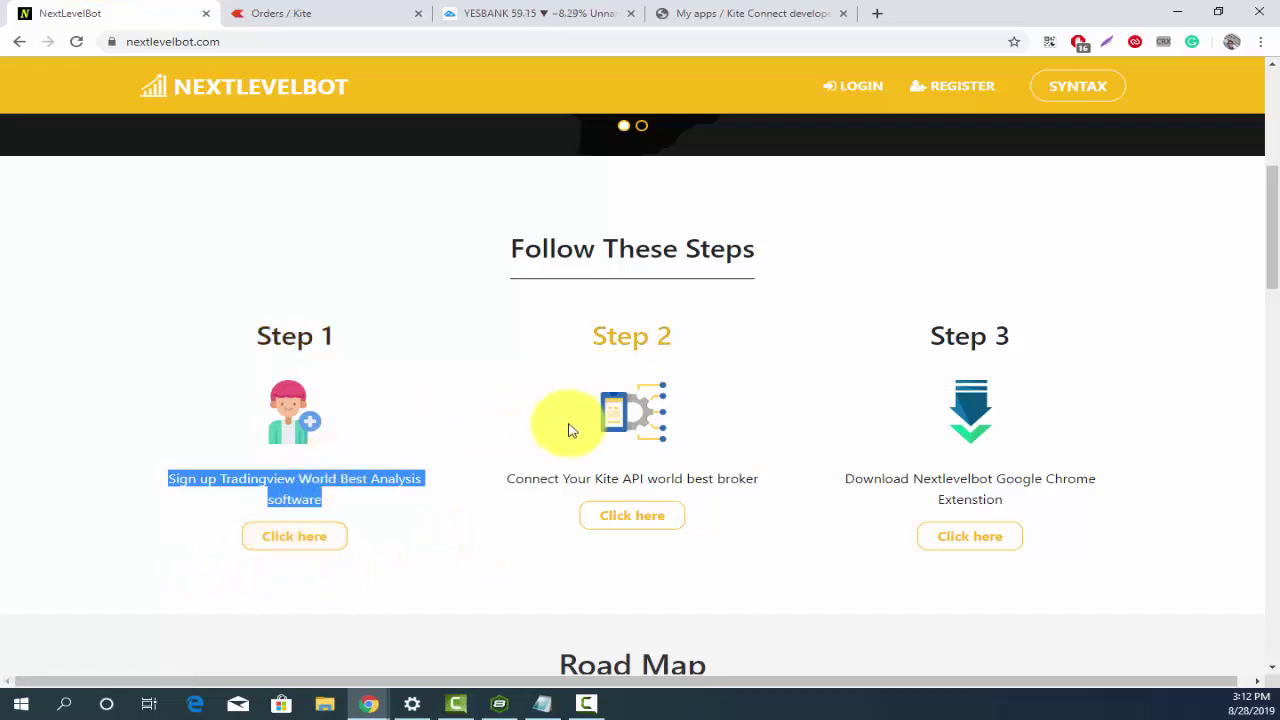
click(312, 530)
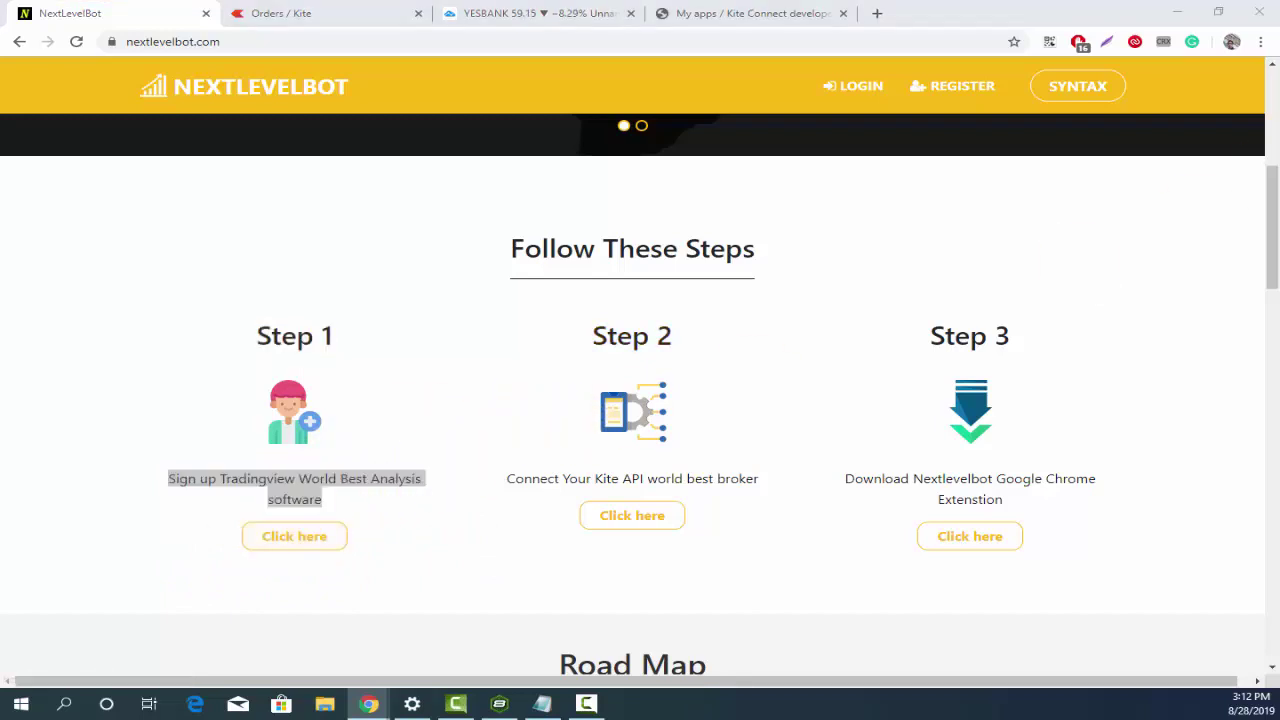
Bring the incognito window up maximized and examine the sign-in and free joining options on the TradingView home page
drag(1279, 230, 634, 198)
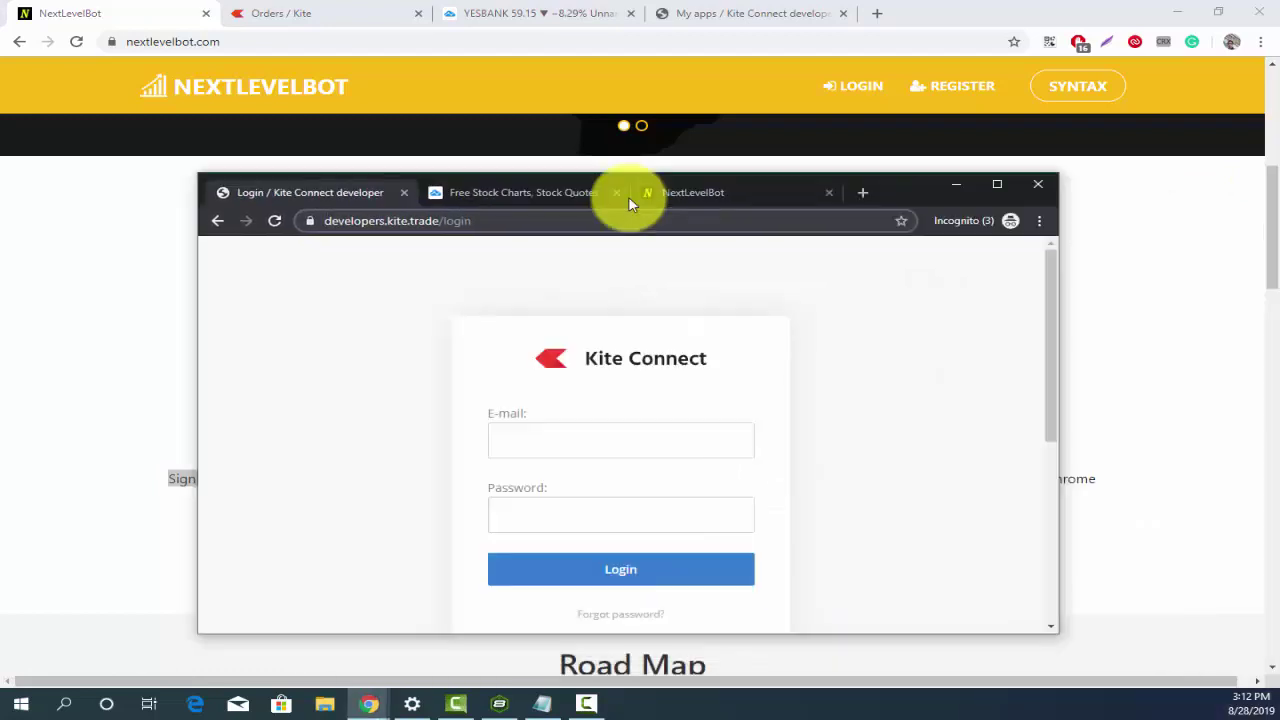
click(999, 187)
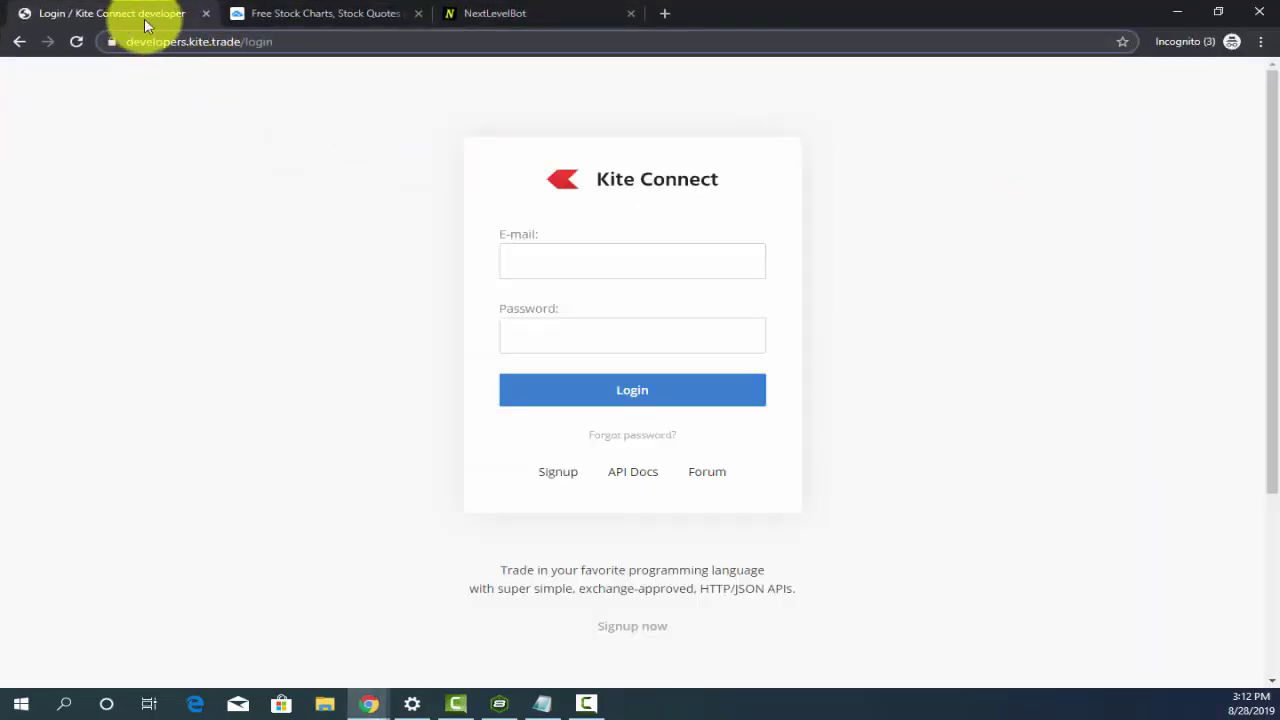
click(265, 14)
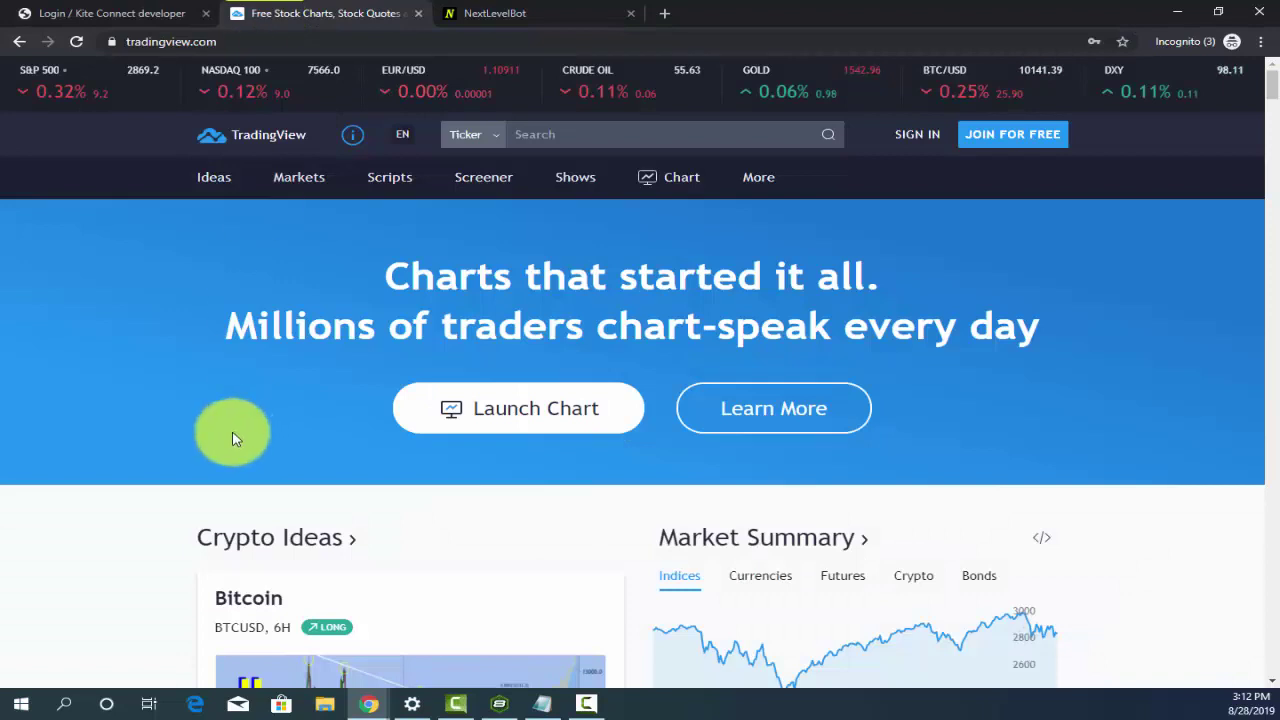
scroll(236, 436, down, 2)
scroll(233, 438, up, 2)
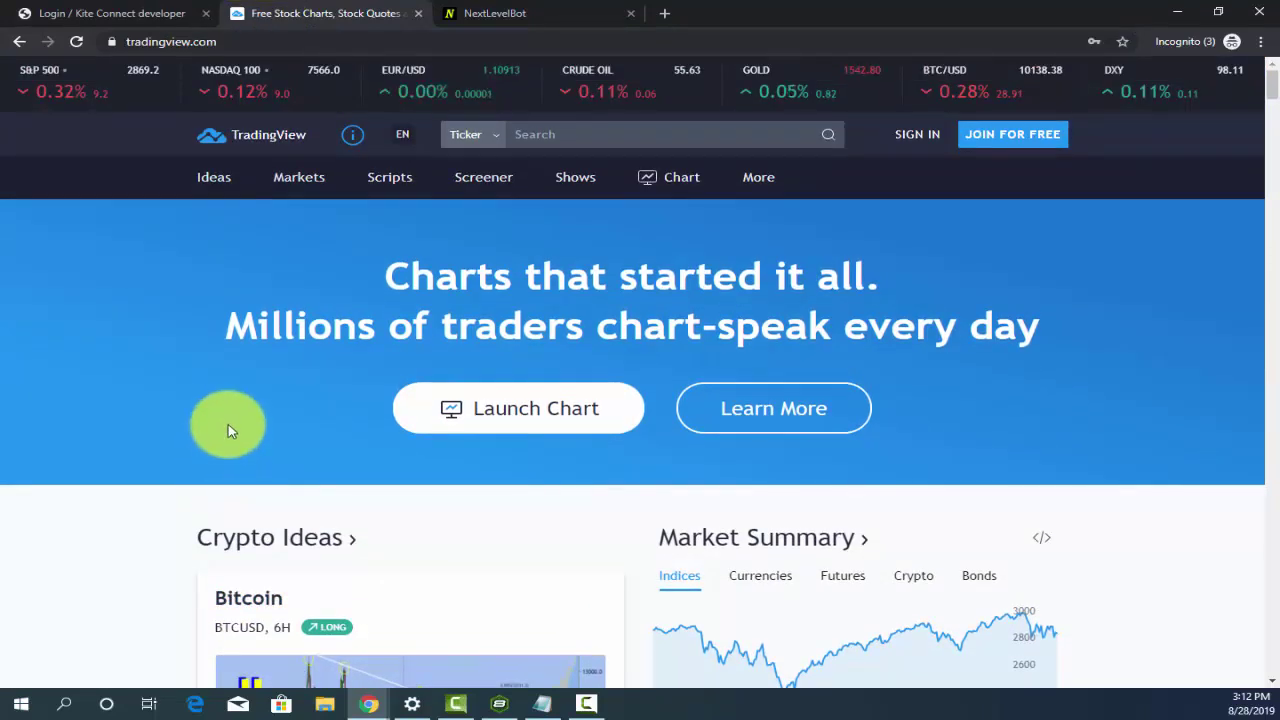
scroll(232, 428, down, 1)
scroll(239, 428, up, 1)
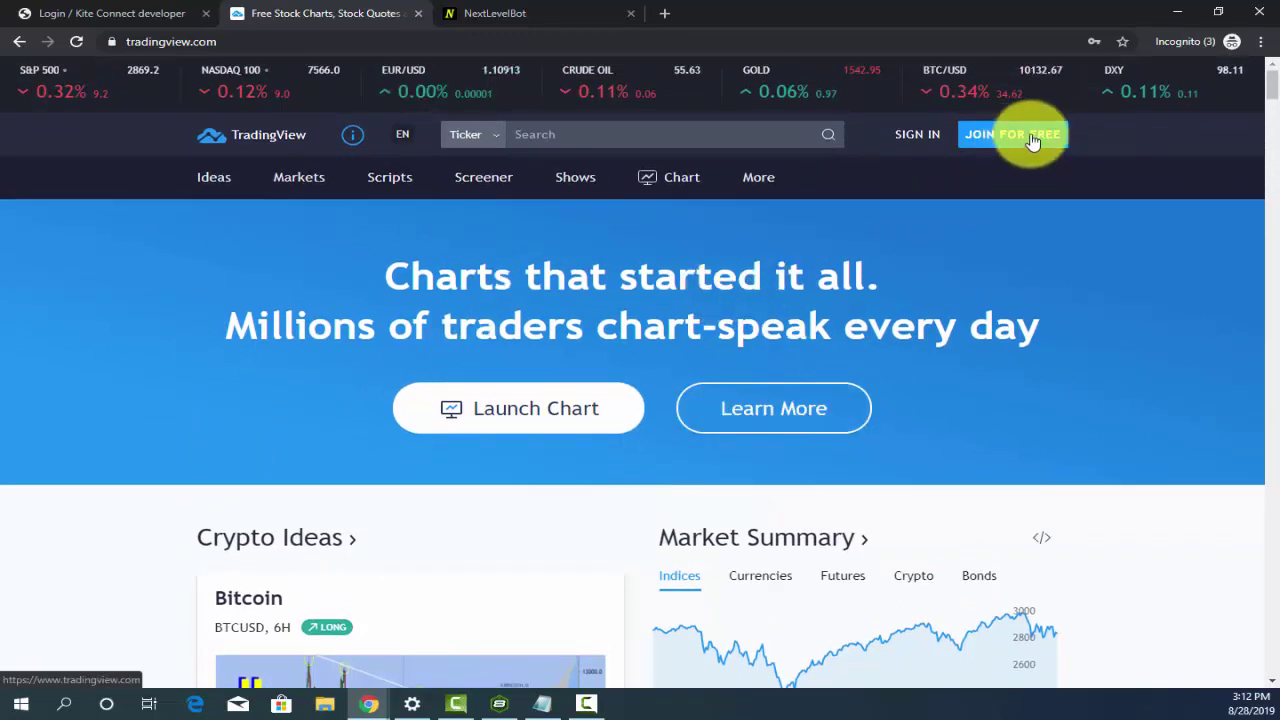
click(879, 272)
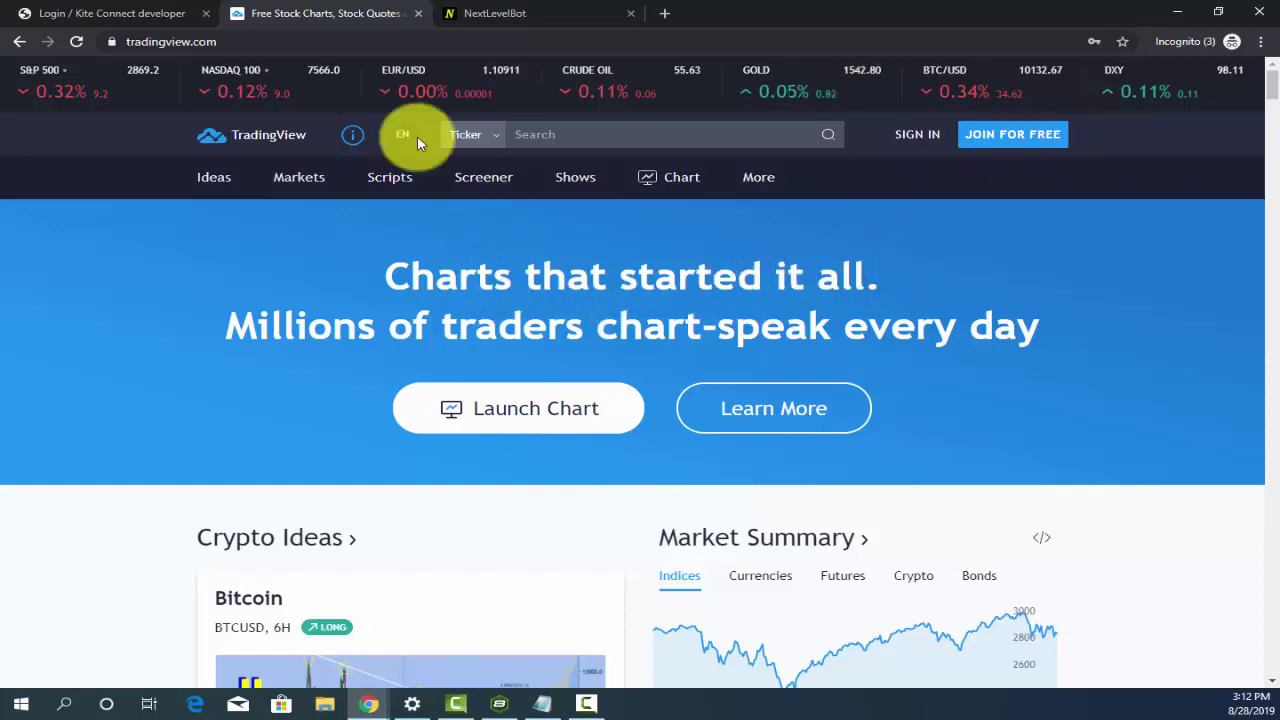
click(388, 277)
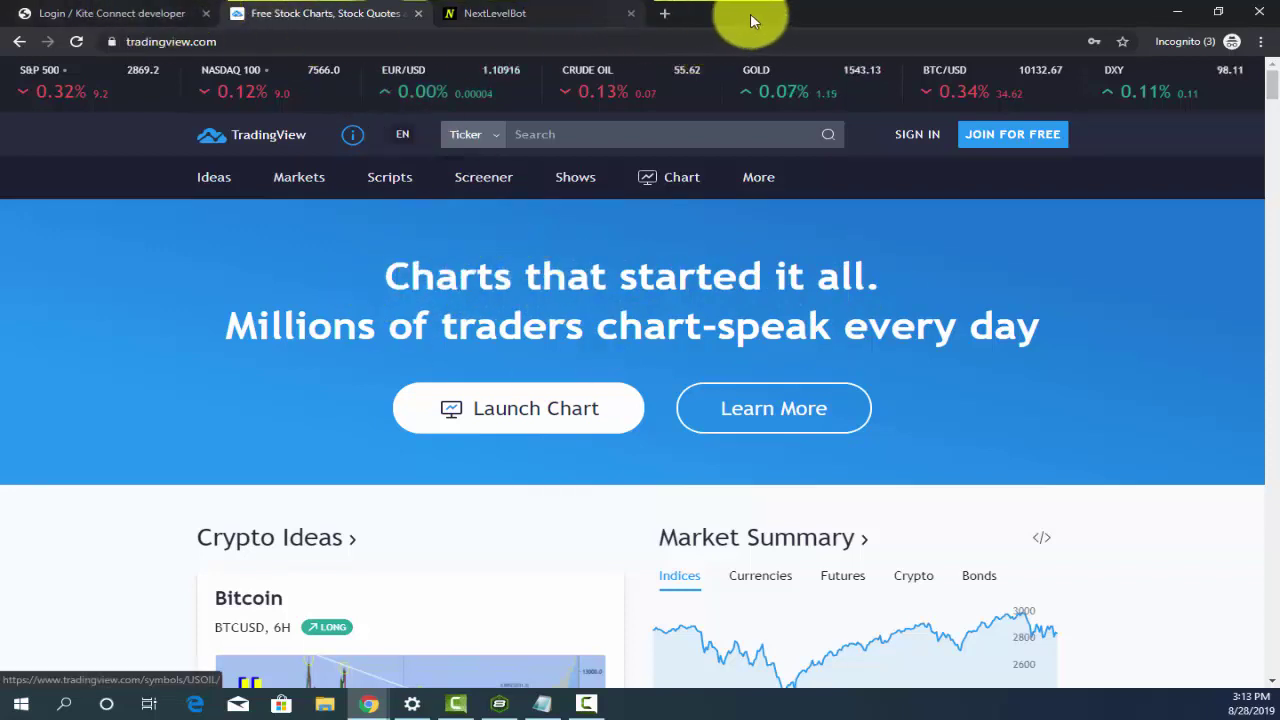
Switch the maximized incognito window to the Kite Connect developer login page and examine its E-mail and Password fields
drag(757, 20, 1279, 185)
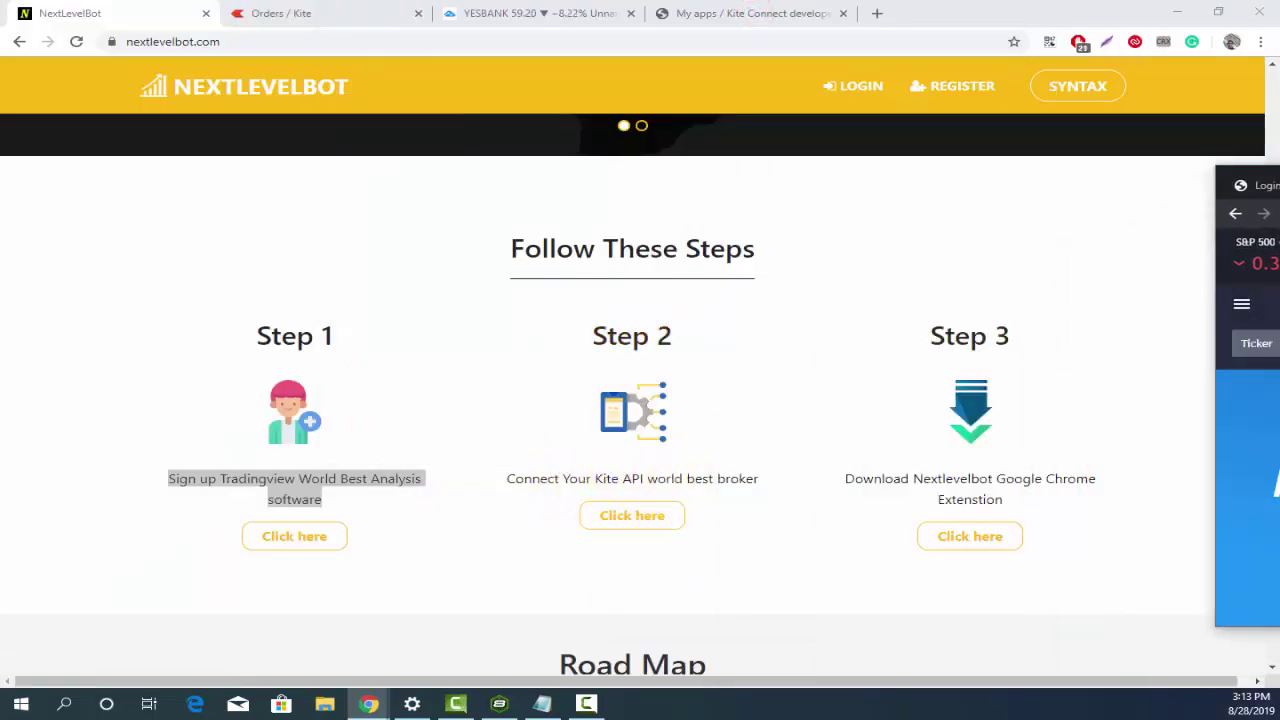
drag(1250, 190, 935, 92)
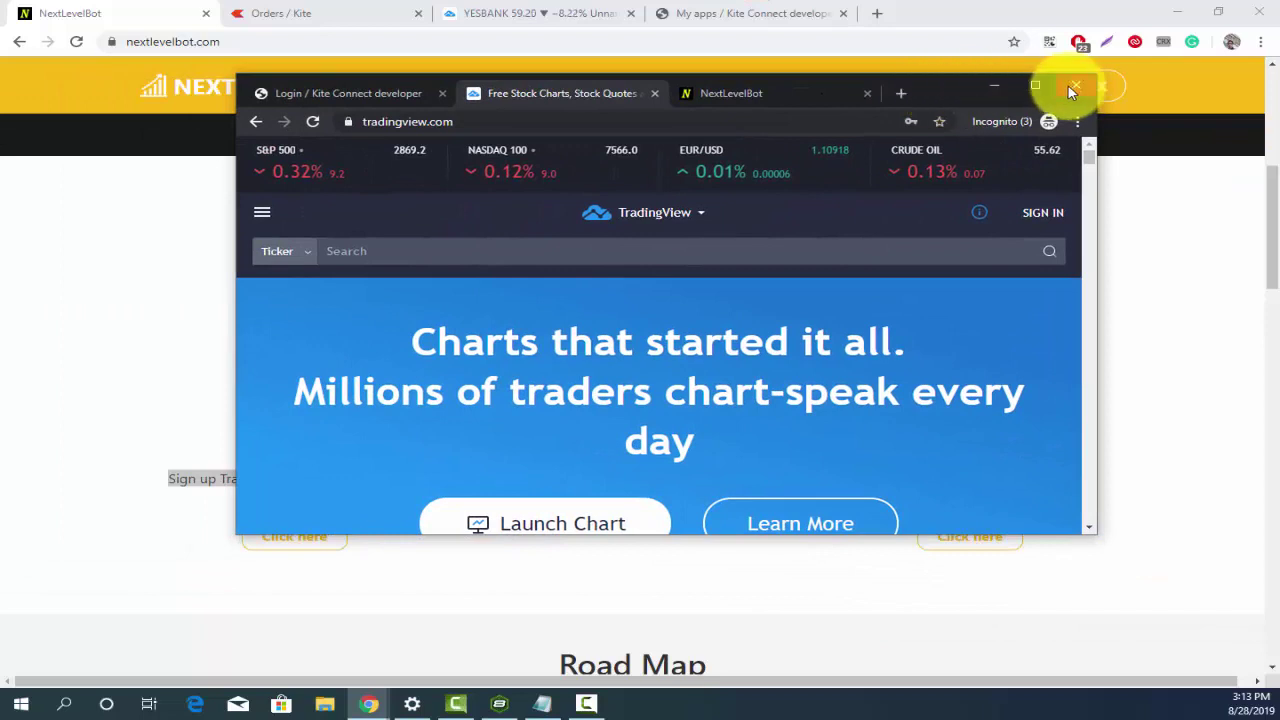
click(1041, 86)
click(80, 14)
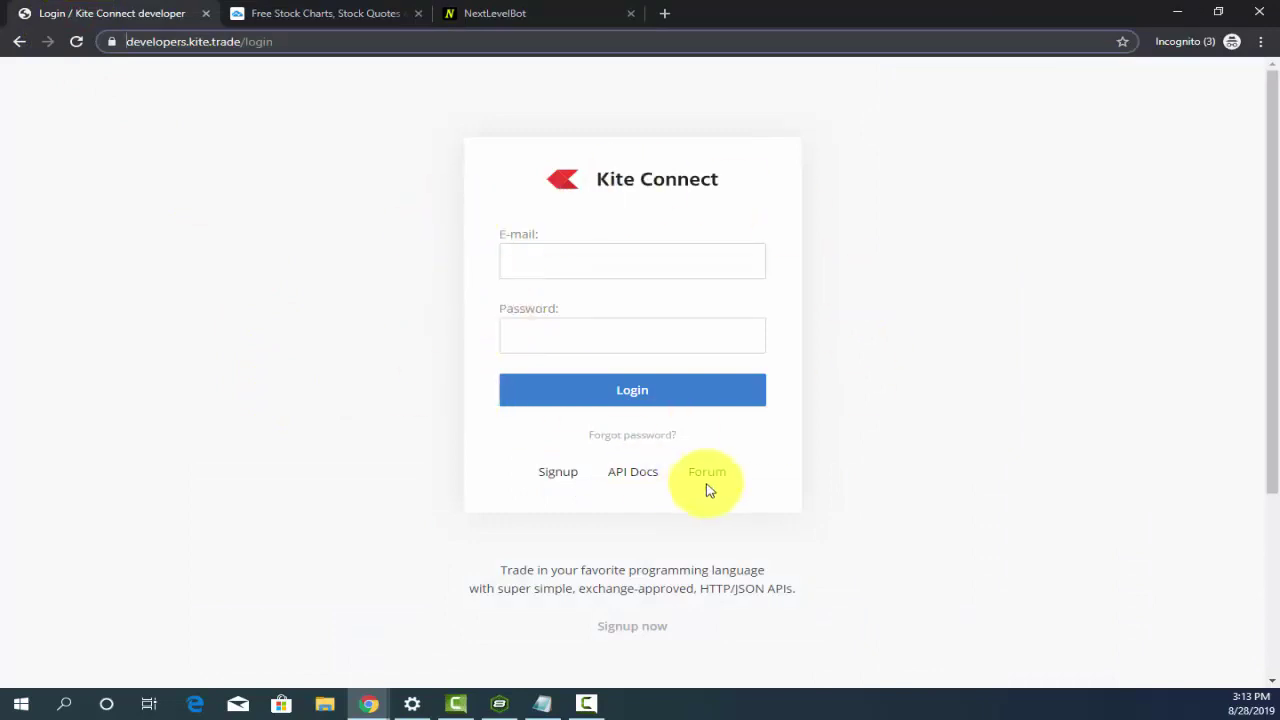
click(567, 273)
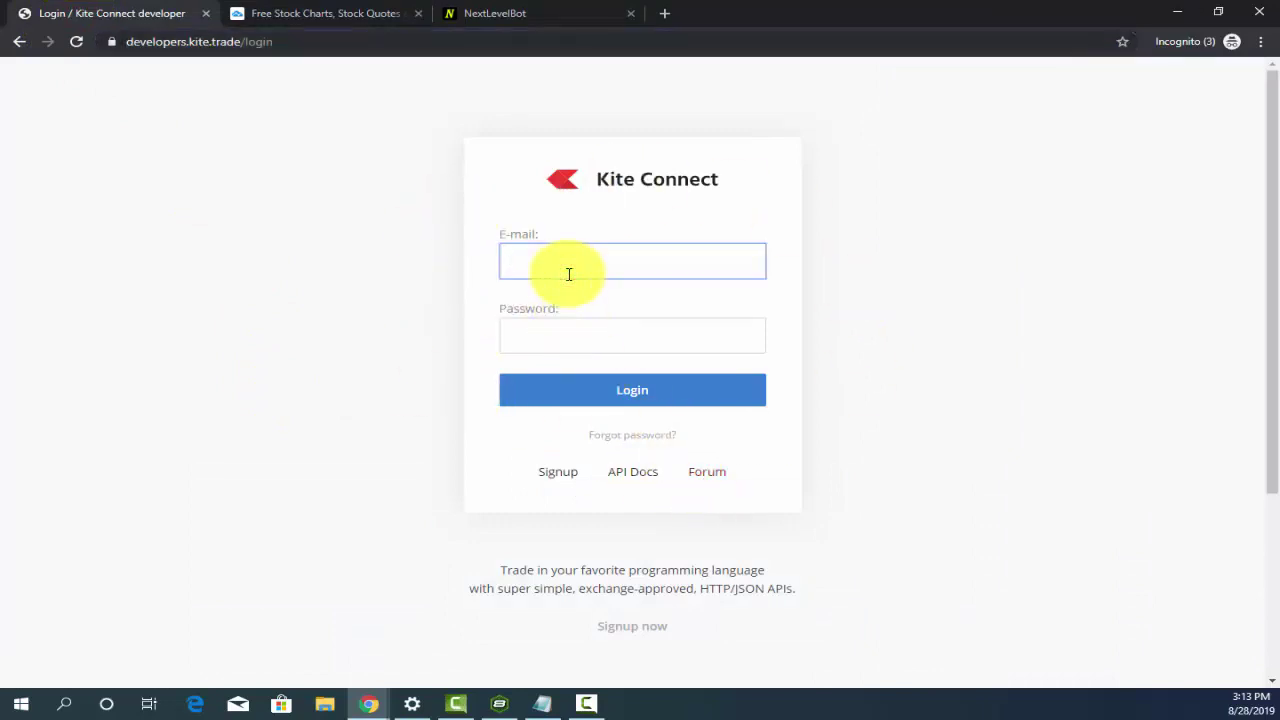
click(571, 338)
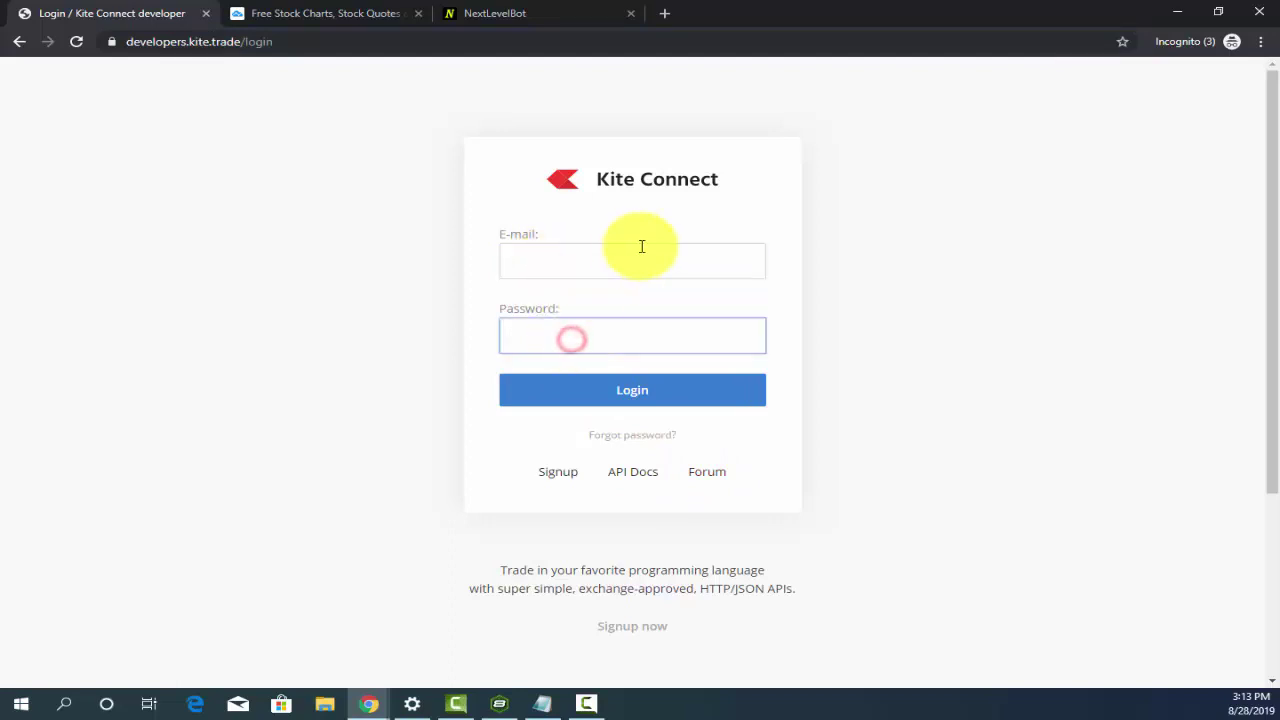
click(624, 257)
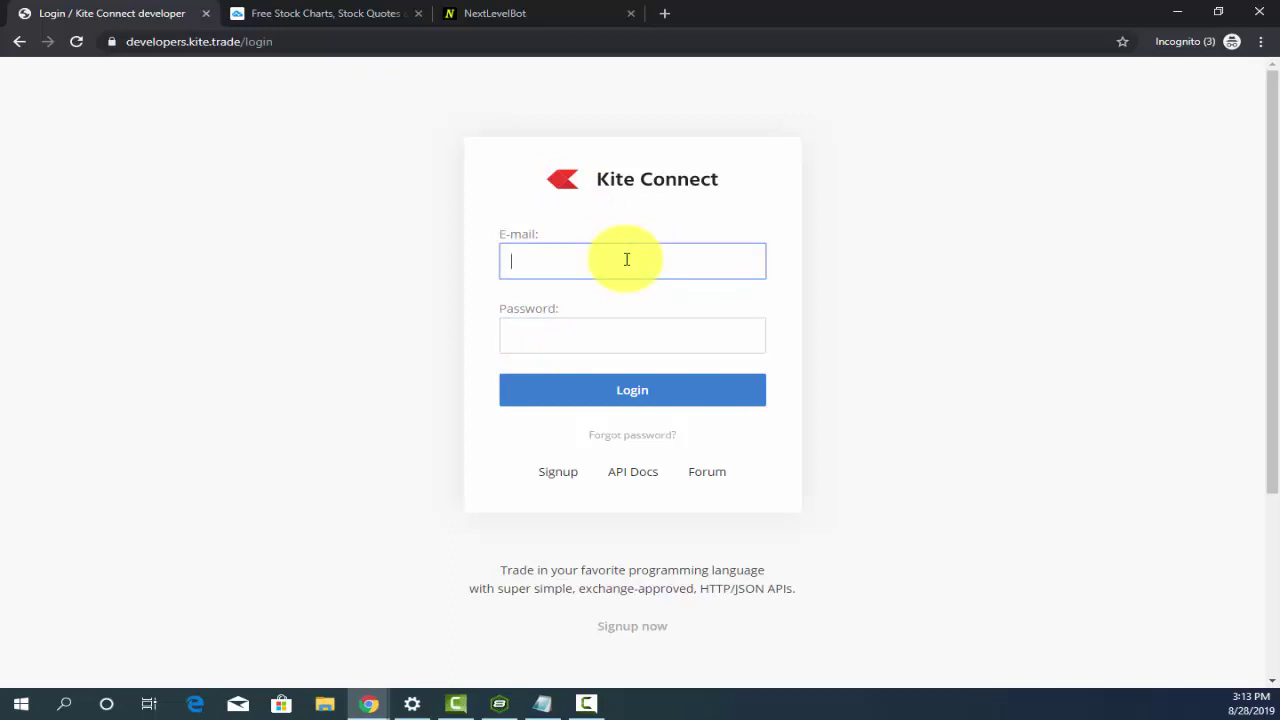
click(546, 262)
click(557, 351)
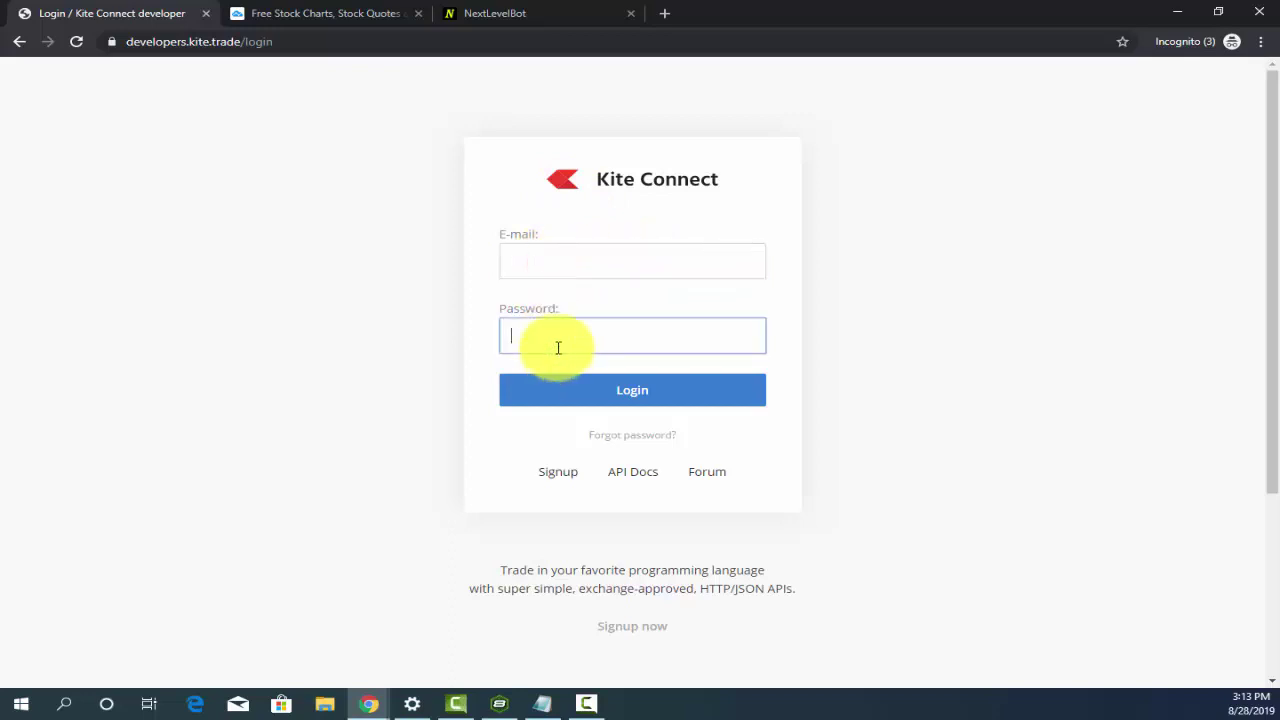
Open the Kite Connect developer signup page and look over its registration fields and terms
click(554, 476)
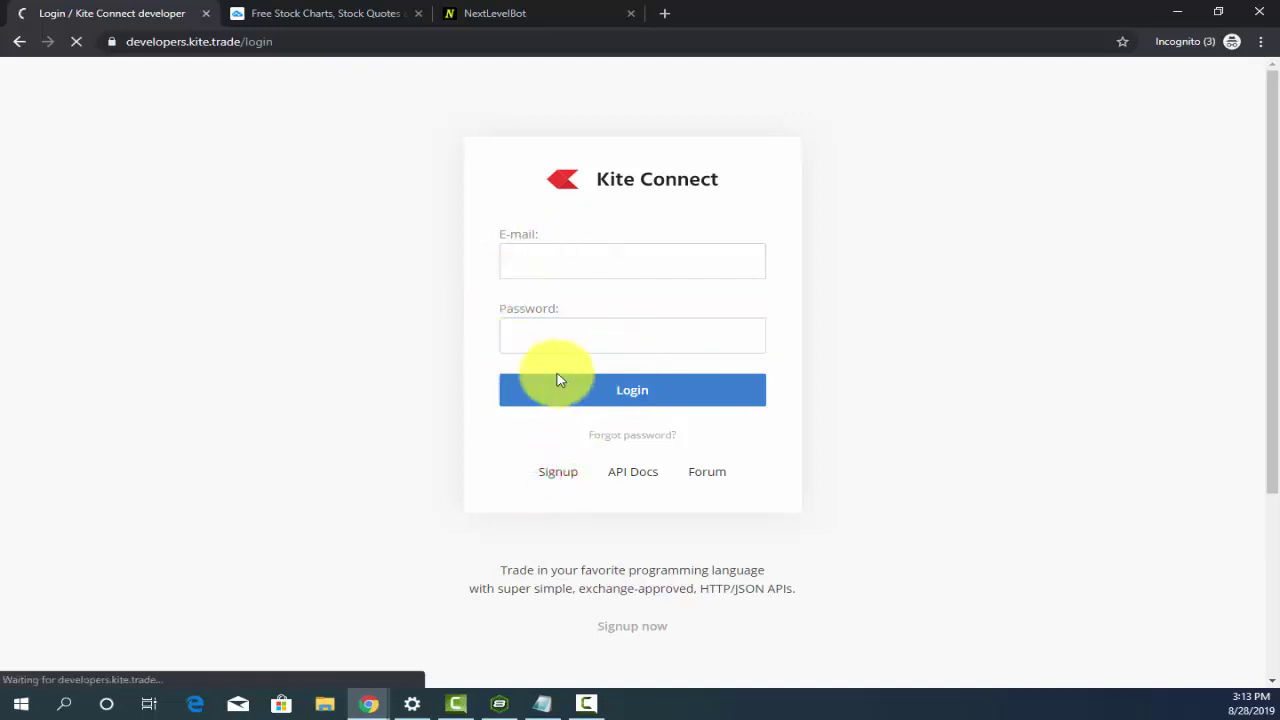
scroll(350, 278, down, 1)
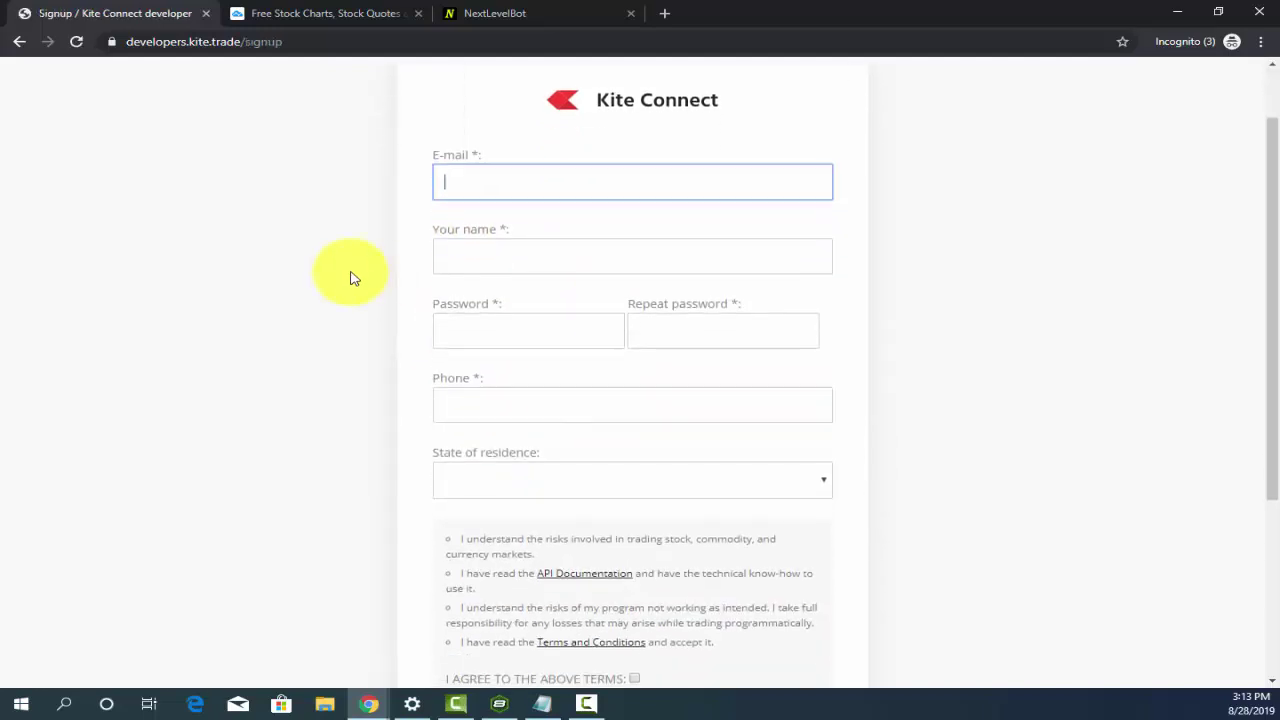
scroll(349, 277, up, 1)
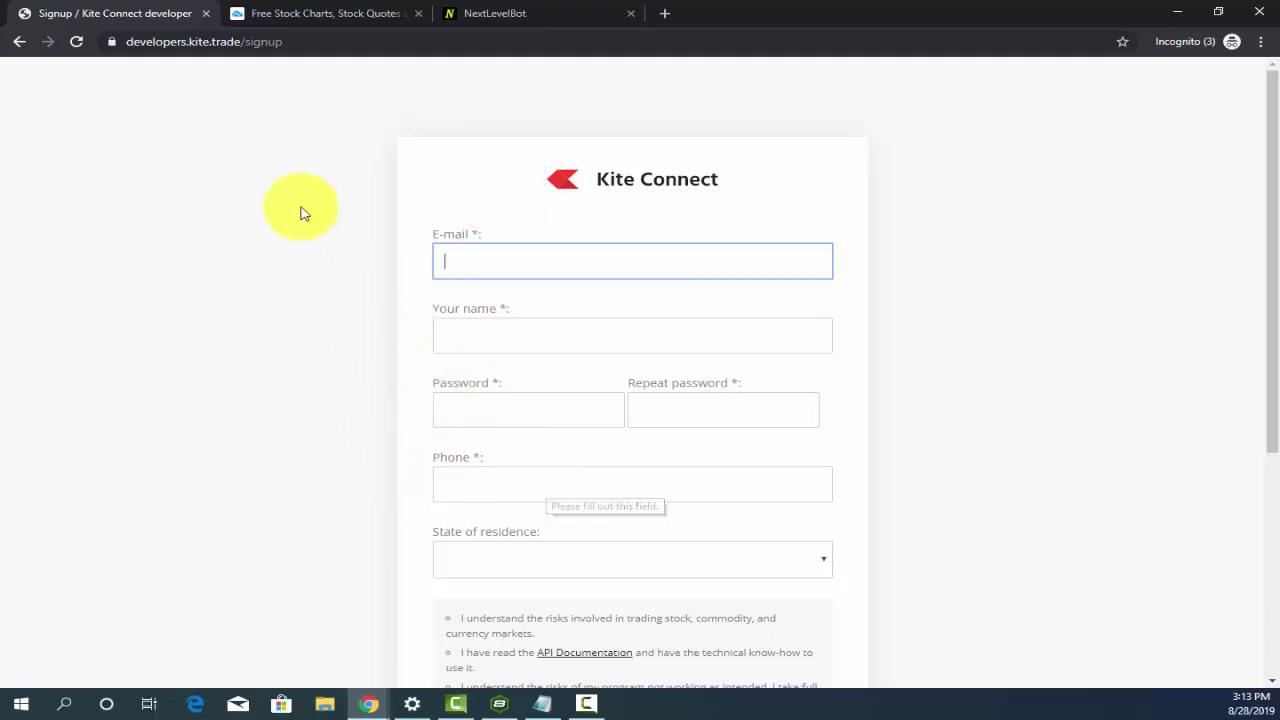
Move the incognito window out of the way and show the Kite Connect My apps page in the main browser window
double_click(703, 11)
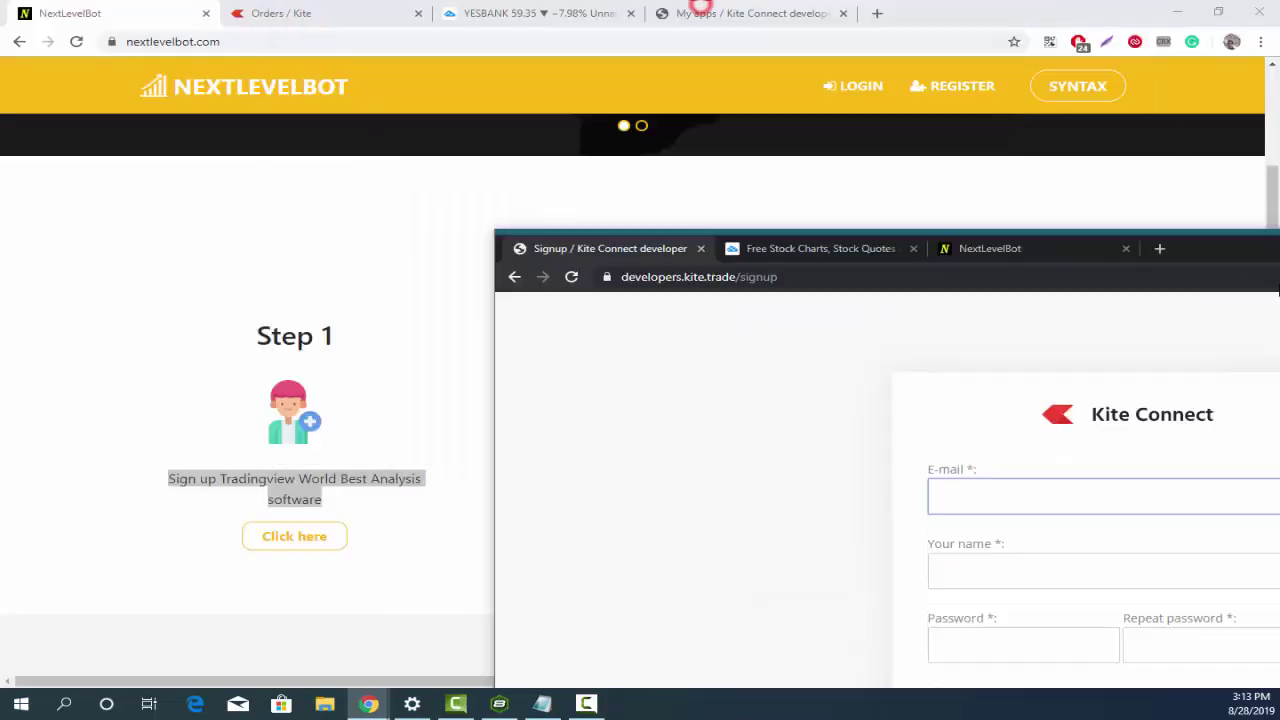
click(703, 11)
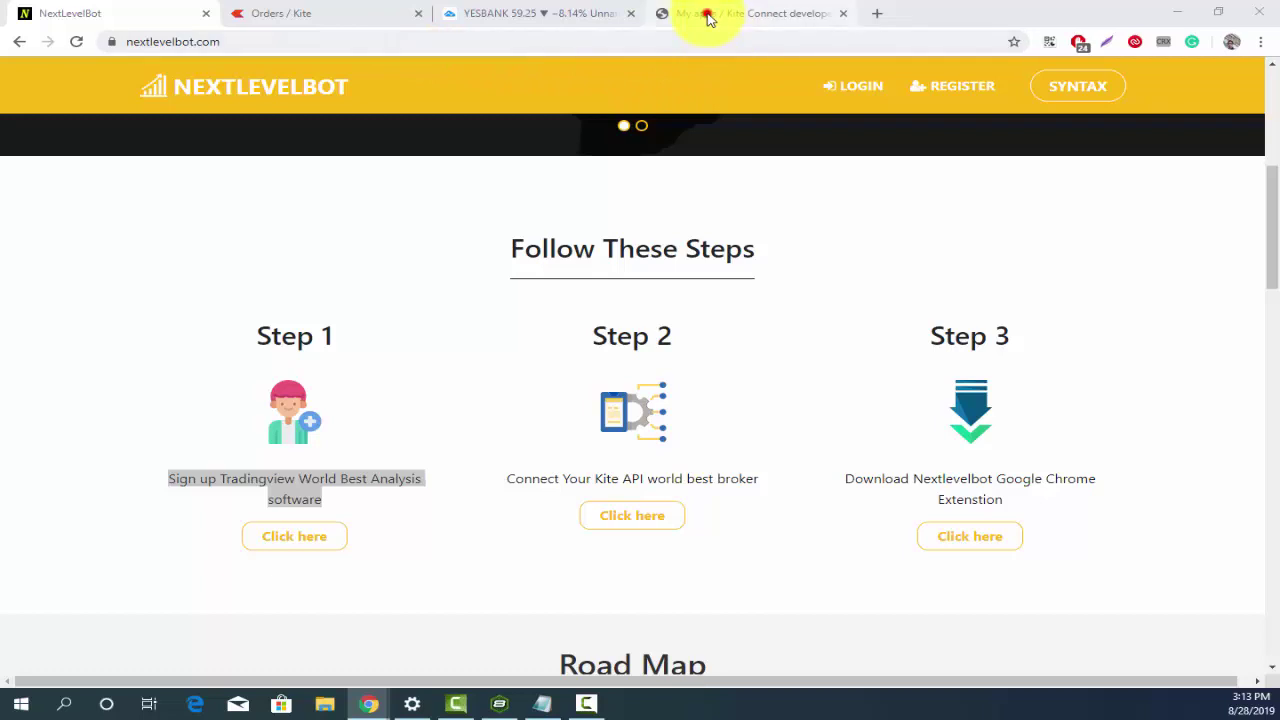
click(709, 14)
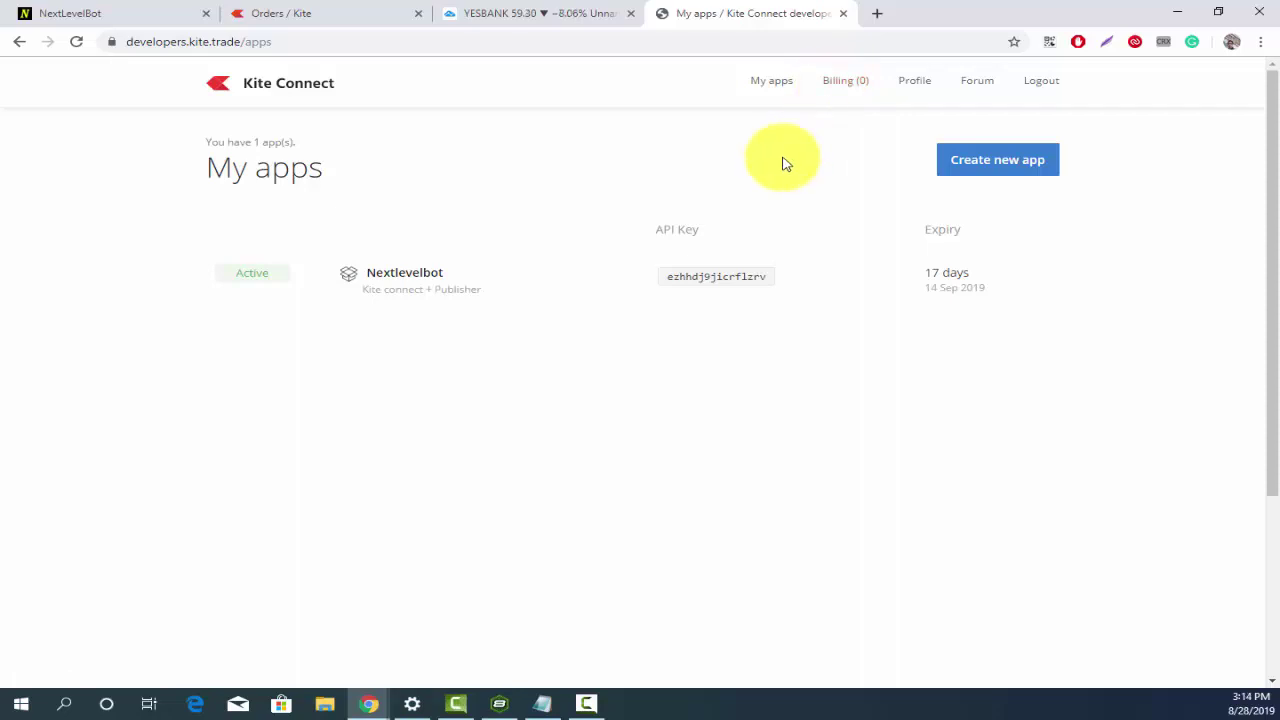
Start creating a new Kite Connect app and examine the Connect and Publisher types on the form
click(968, 165)
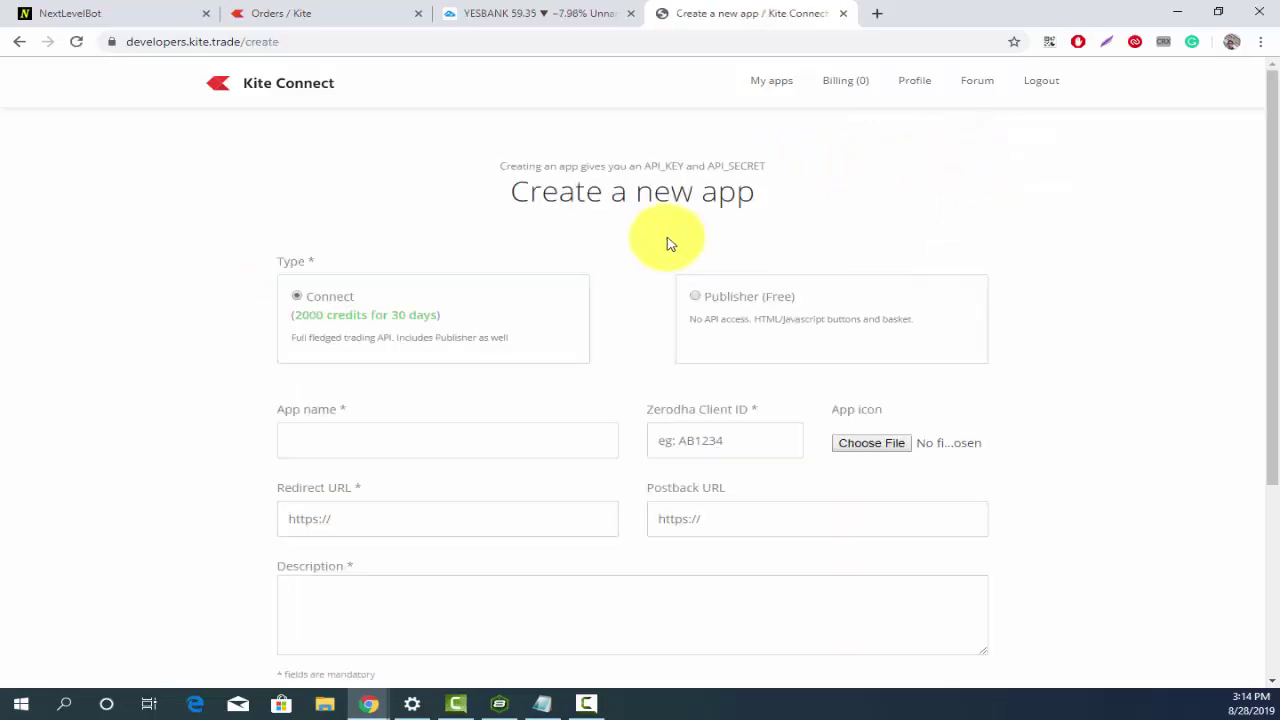
scroll(654, 240, down, 2)
scroll(645, 230, up, 1)
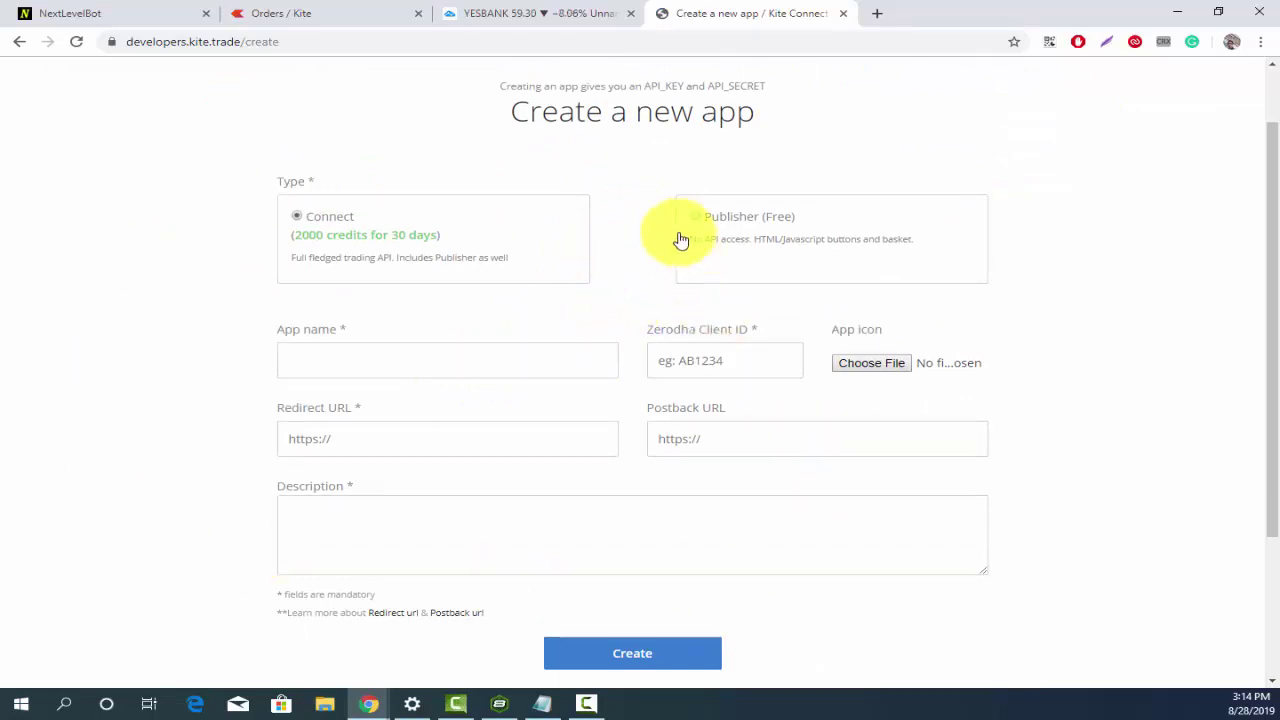
scroll(680, 240, down, 1)
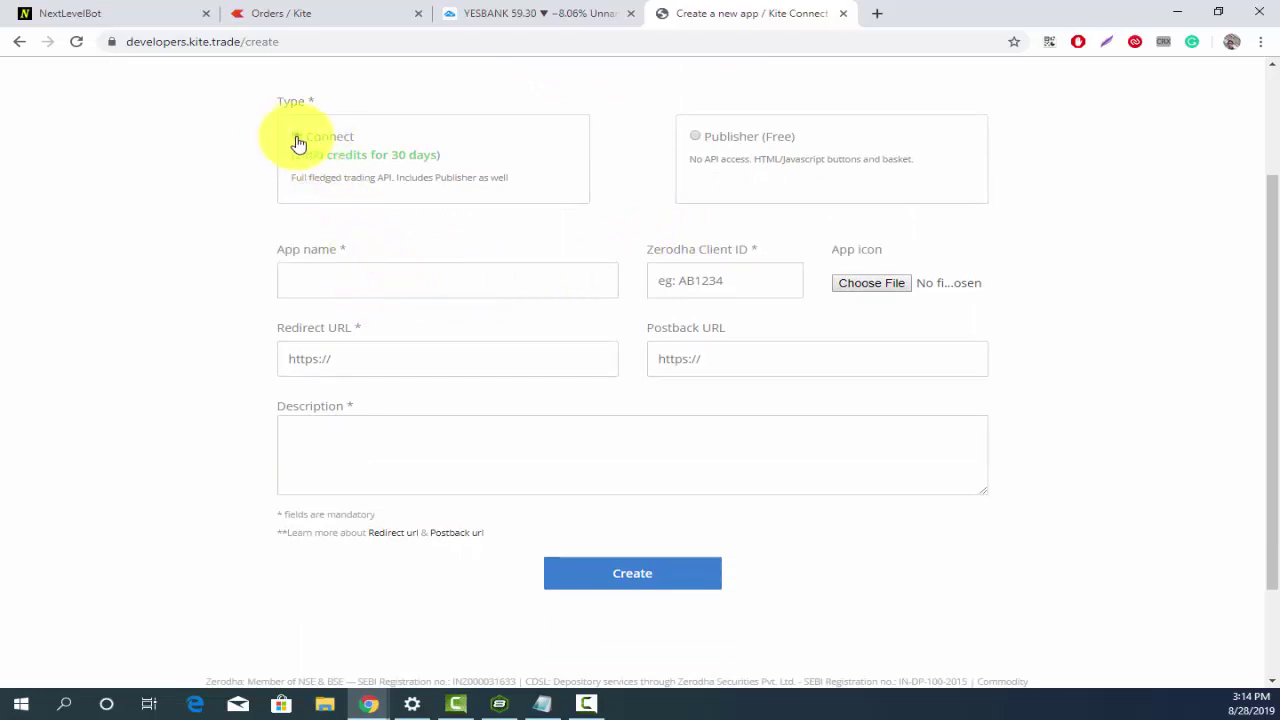
Look over the App name, Zerodha Client ID and Description fields of the new app form
click(330, 285)
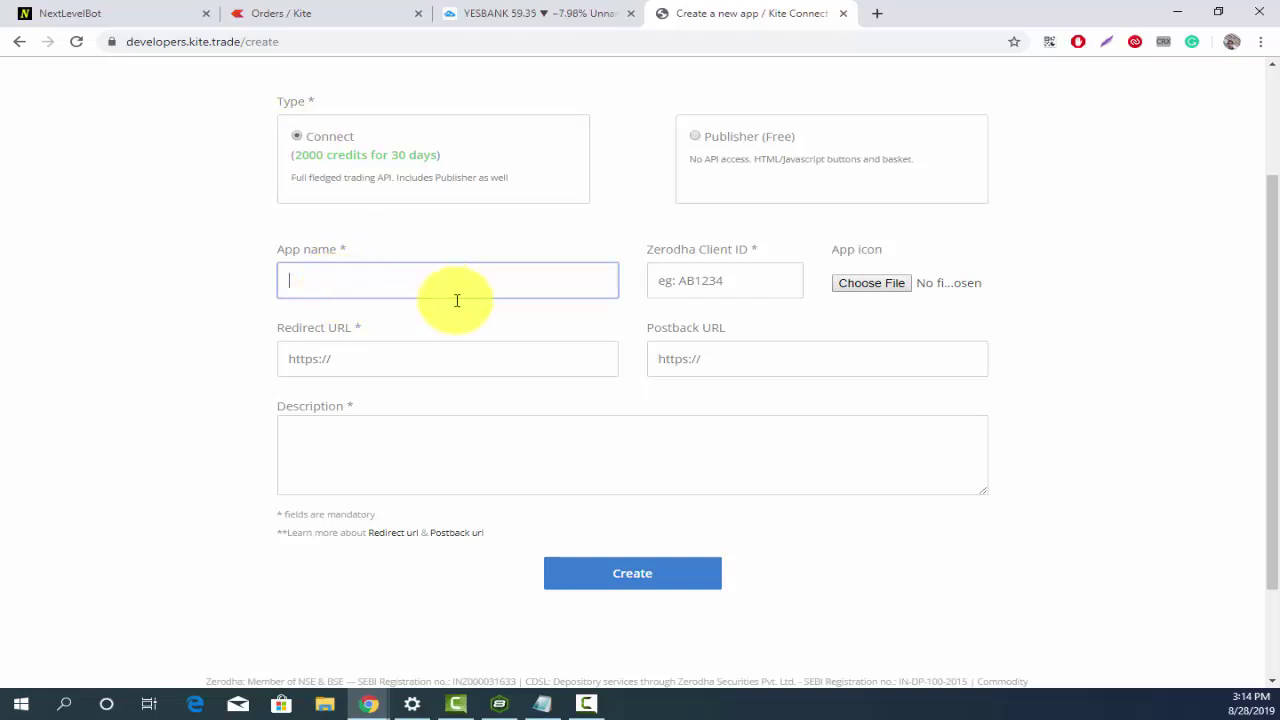
click(700, 276)
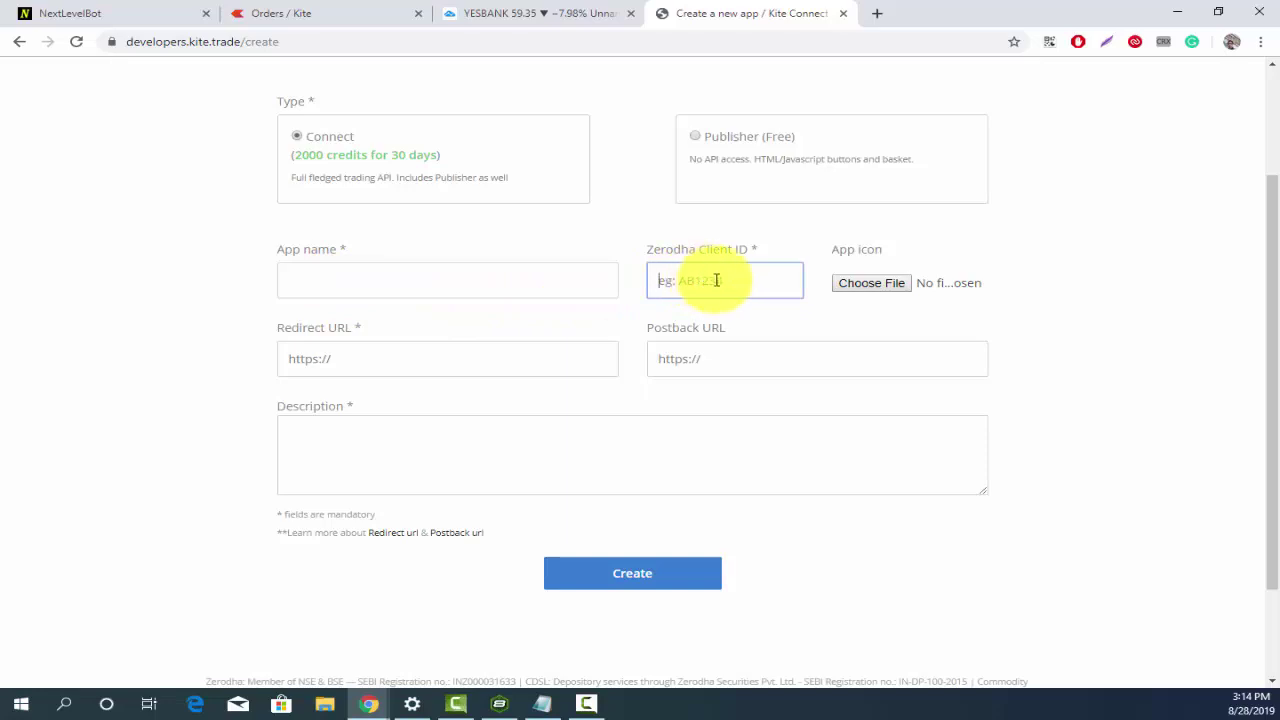
click(404, 450)
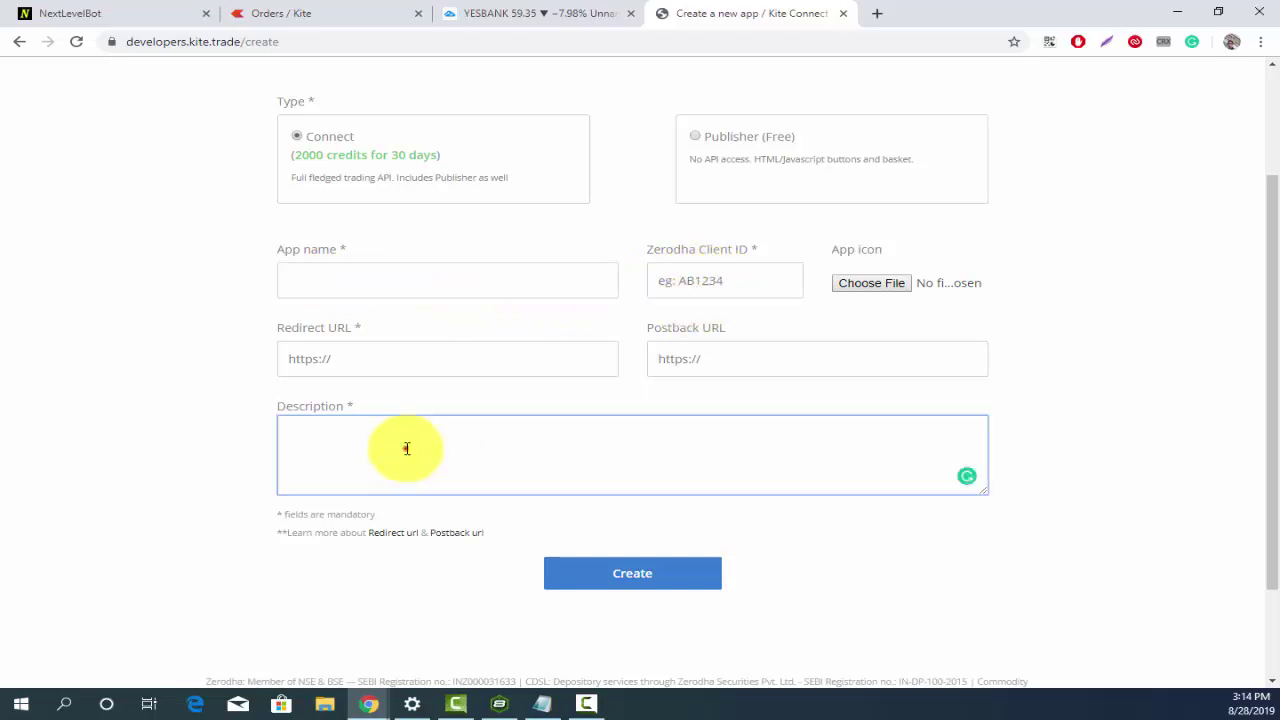
click(406, 449)
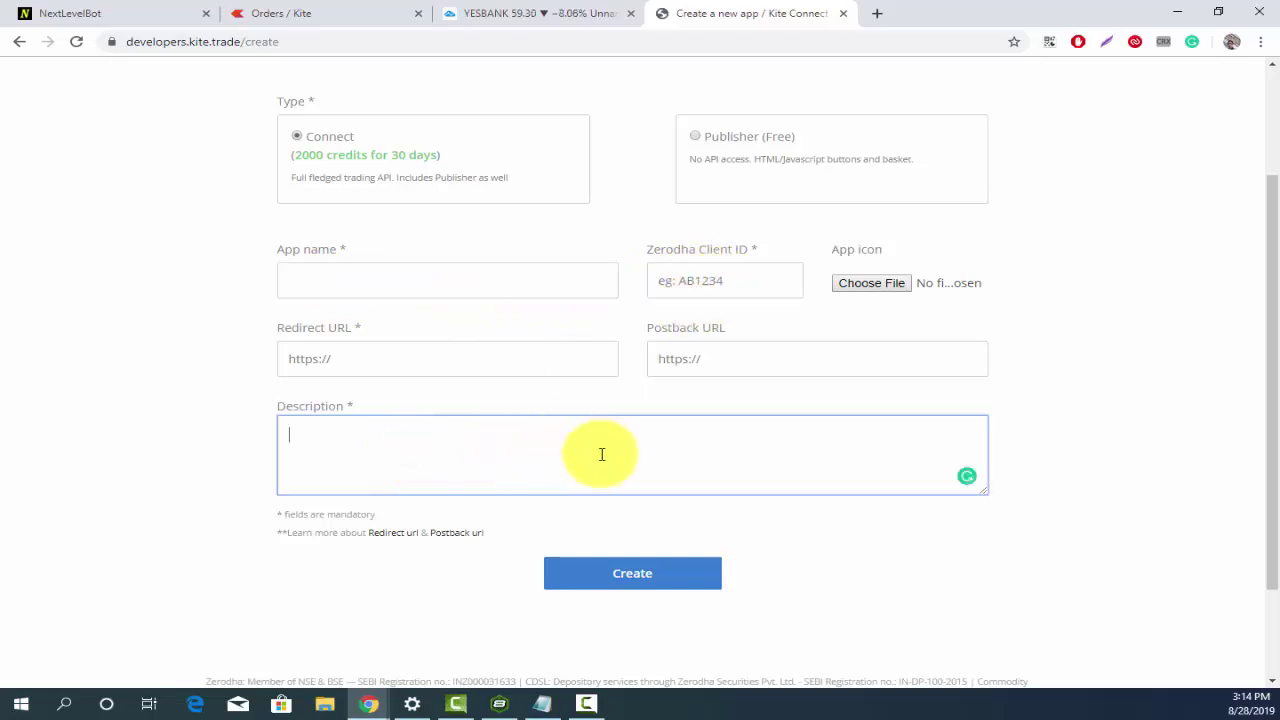
Examine the Redirect URL field and check which Google account the browser is signed in with for its email parameter
click(486, 362)
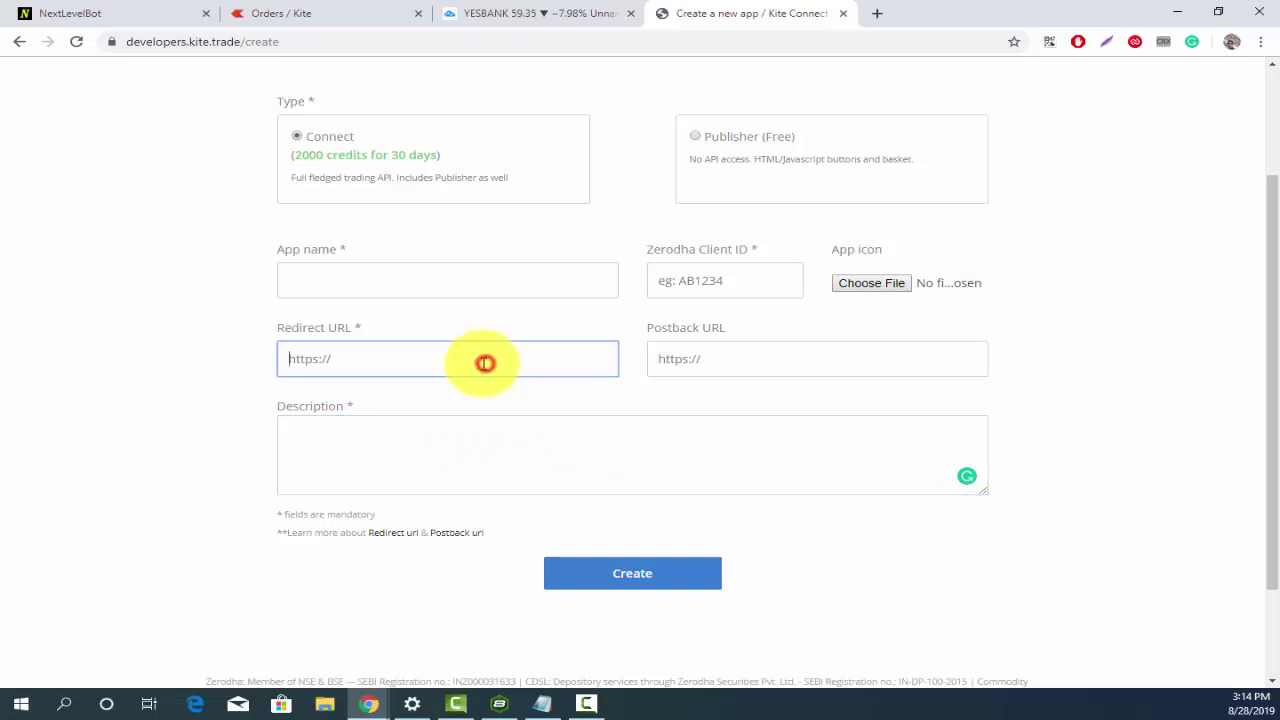
drag(281, 331, 347, 342)
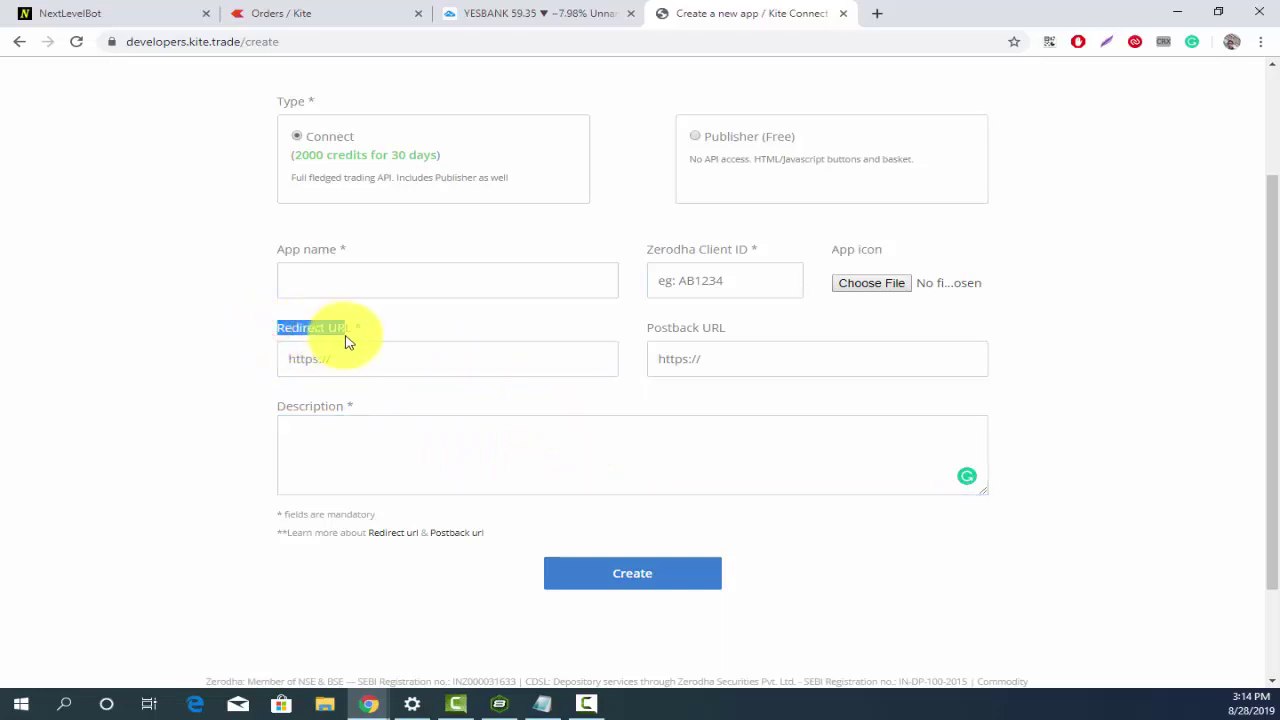
click(380, 363)
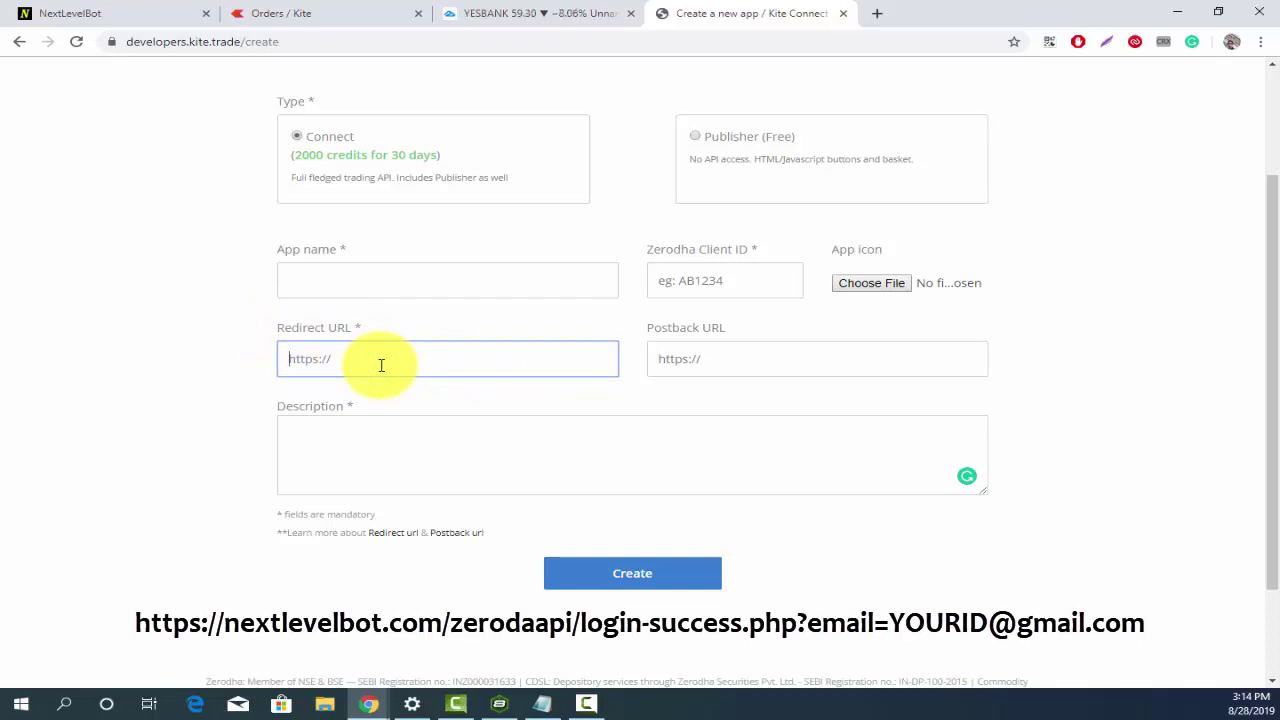
click(1236, 42)
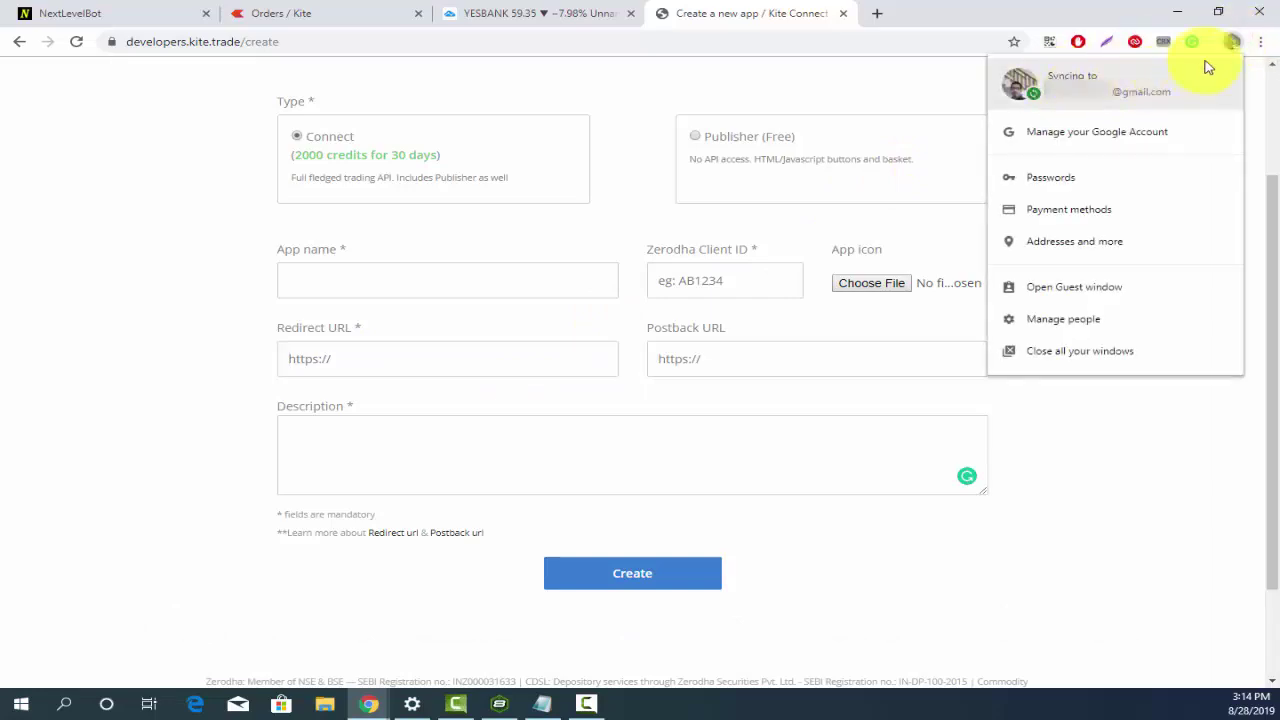
click(1234, 43)
click(430, 365)
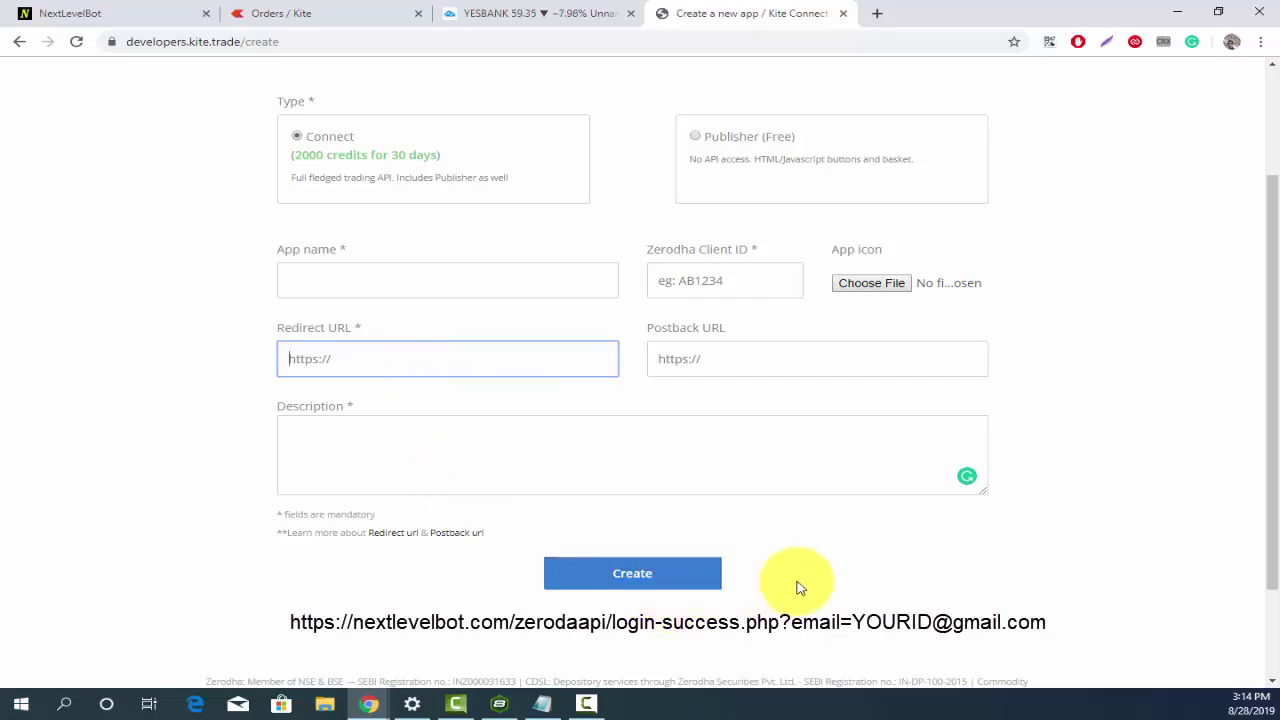
Return to My apps, open the existing Nextlevelbot app and examine the email part of its Redirect URL
scroll(800, 588, up, 2)
click(771, 80)
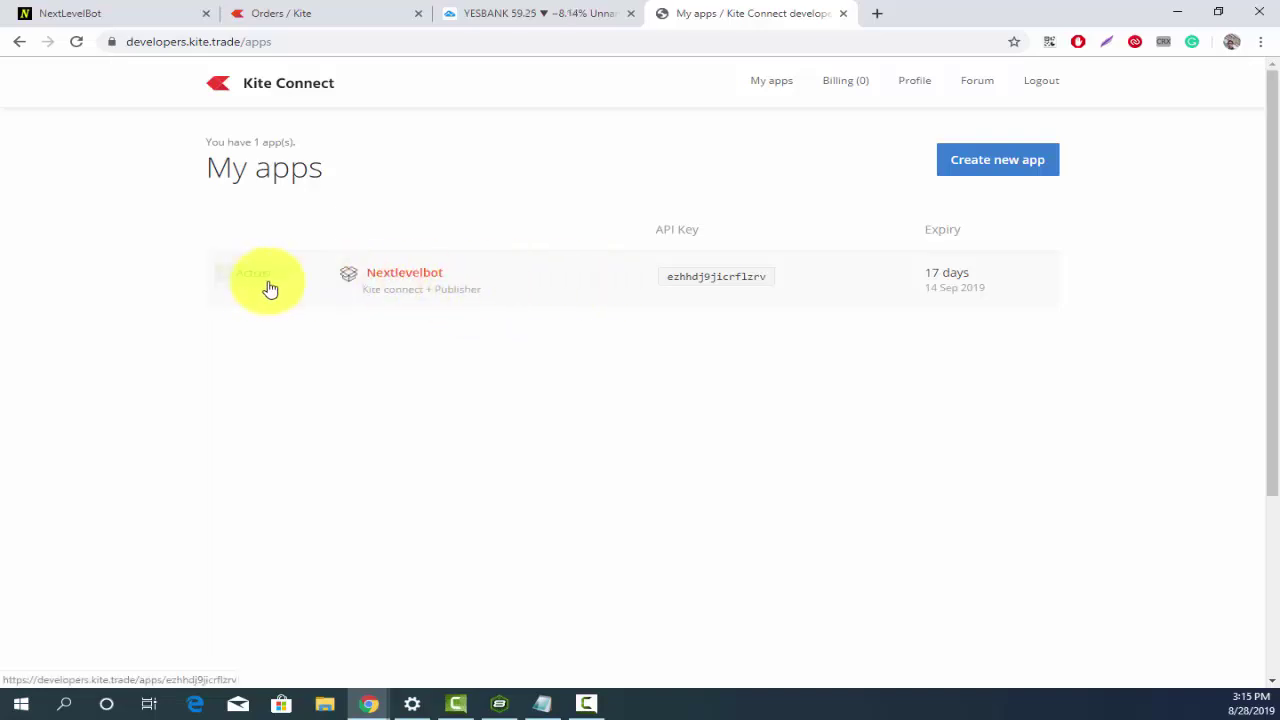
click(486, 290)
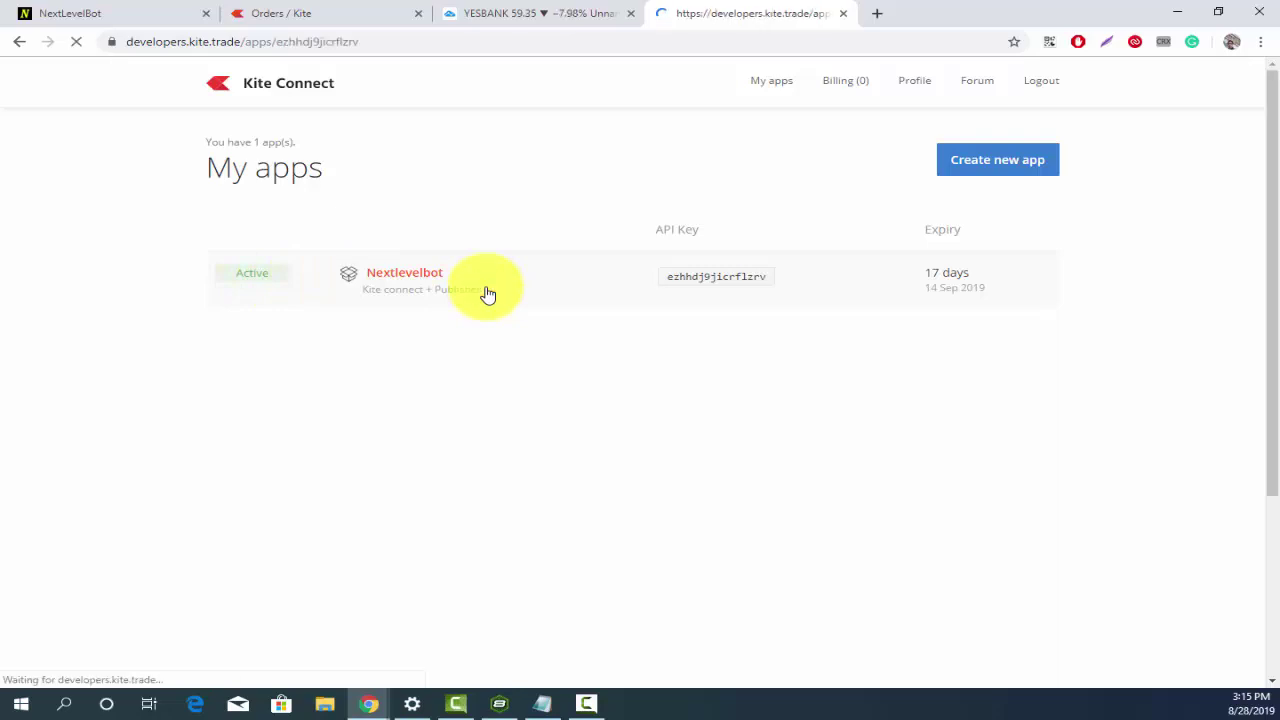
scroll(486, 291, down, 2)
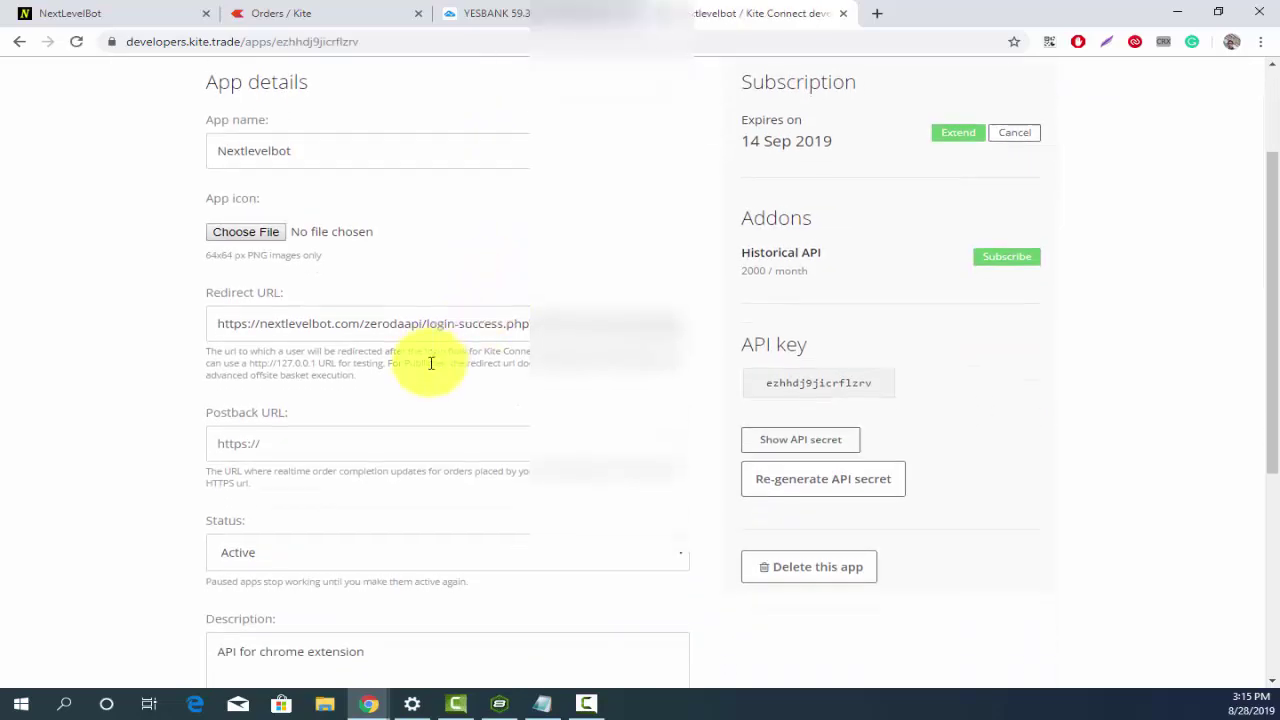
click(521, 325)
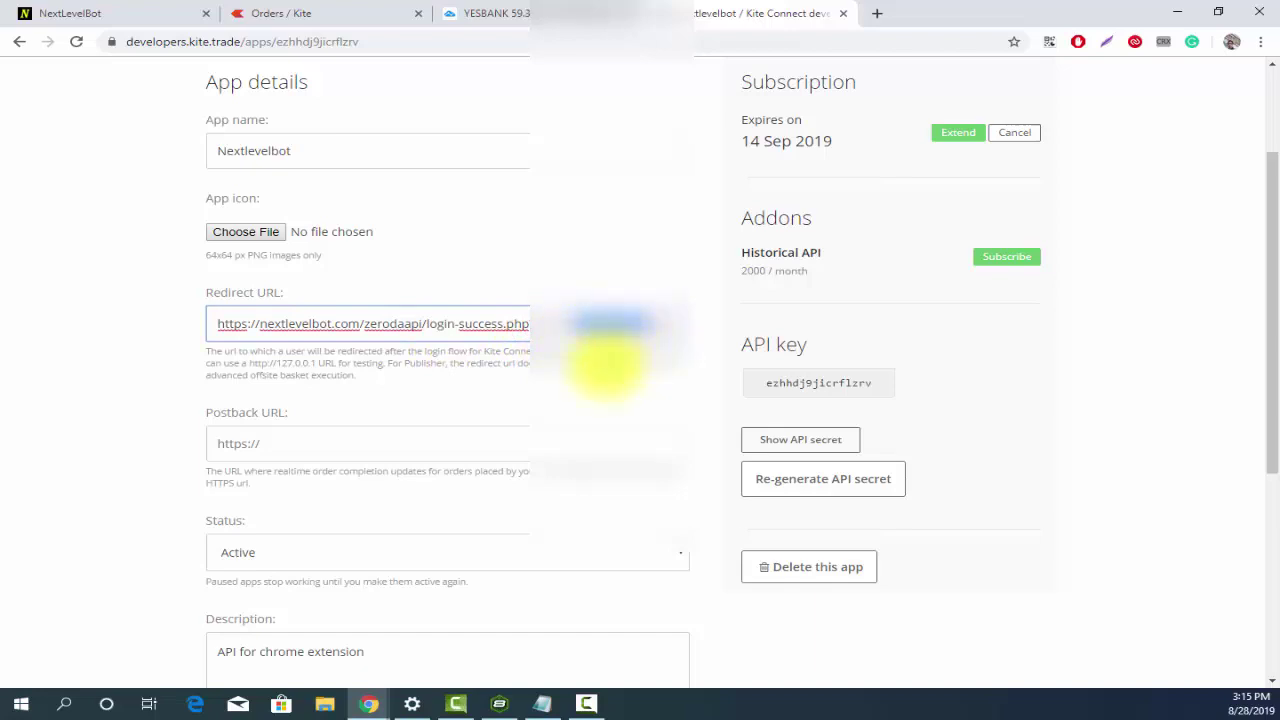
Choose Active as the Nextlevelbot app's status and look over its description and client ID fields
scroll(560, 378, down, 1)
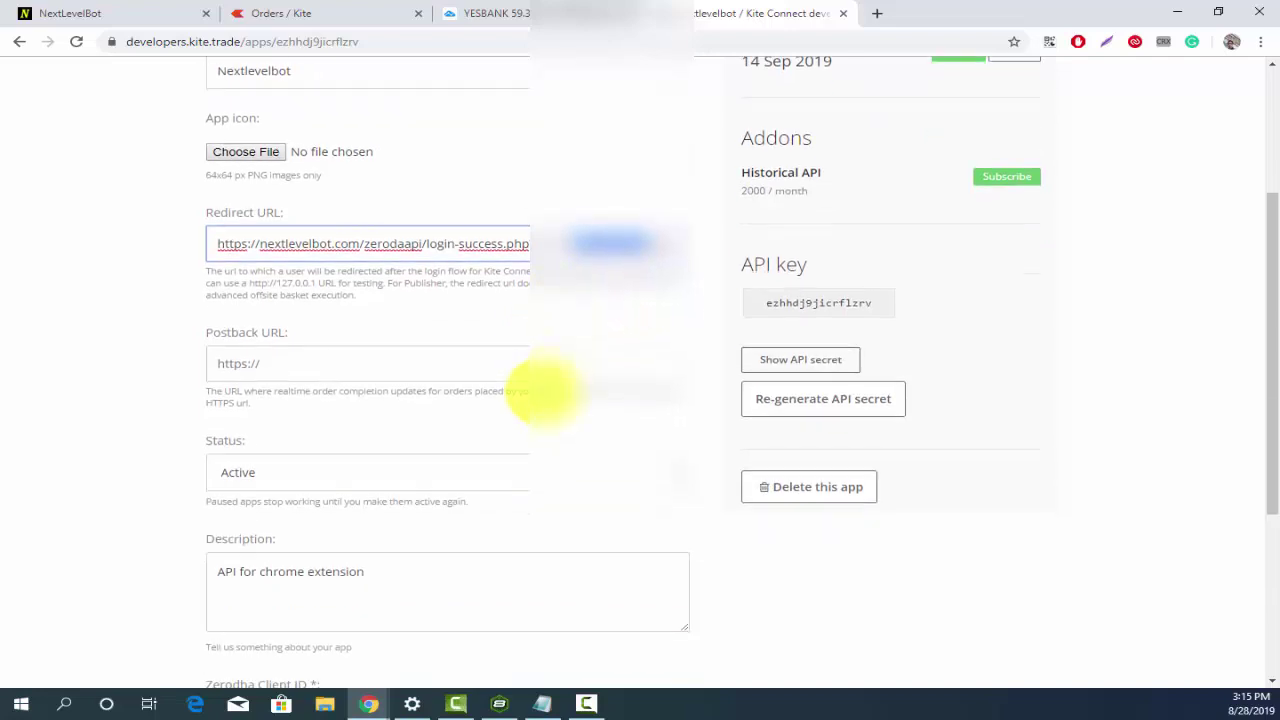
click(457, 479)
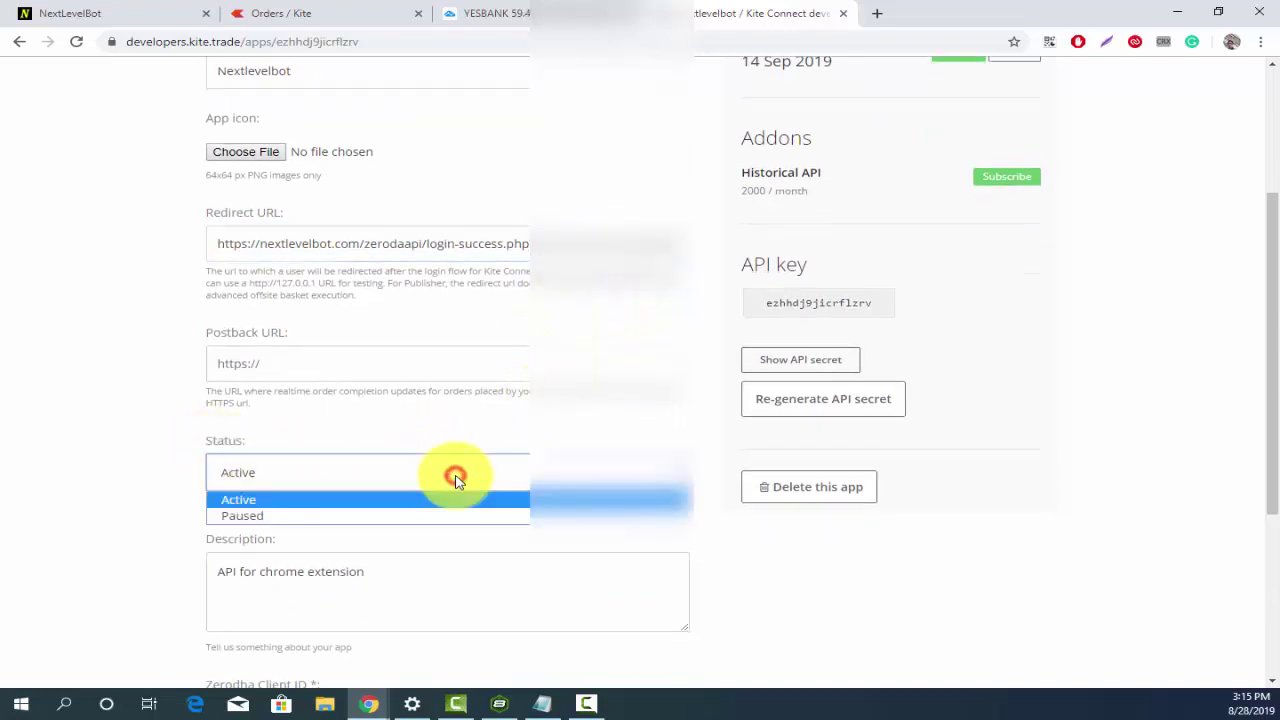
click(267, 500)
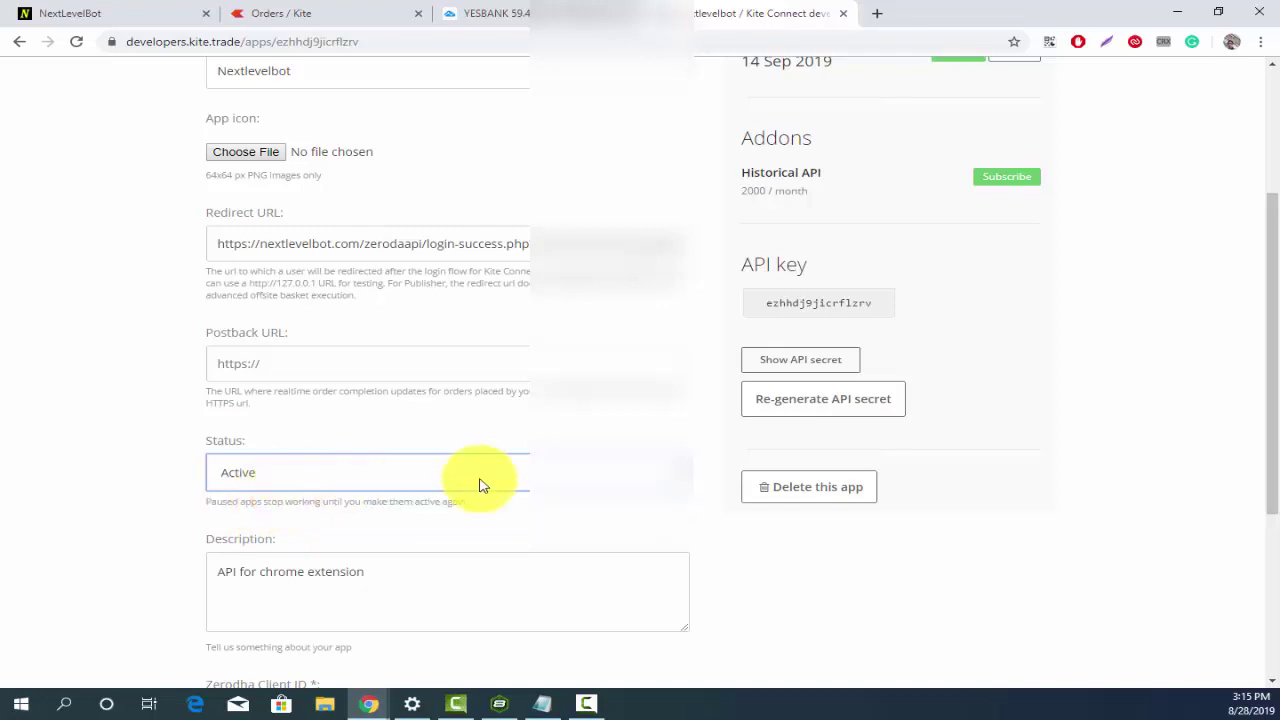
scroll(474, 486, down, 3)
scroll(523, 528, up, 2)
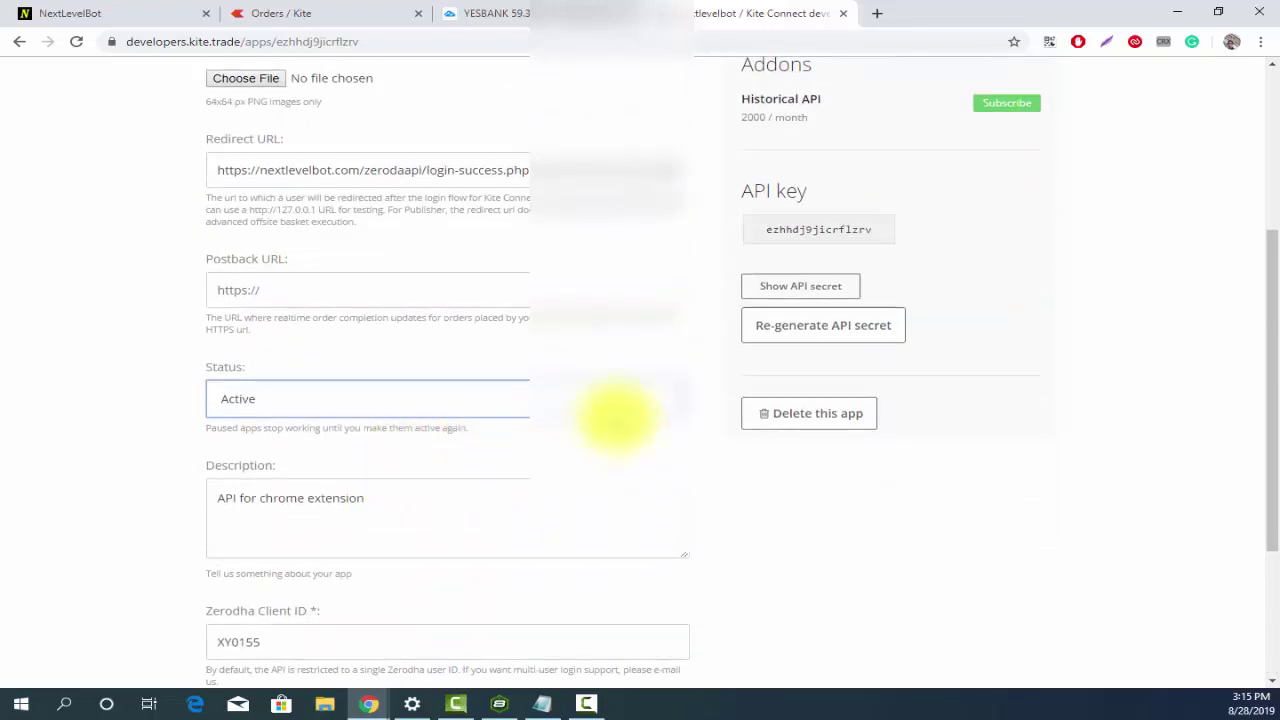
Examine the API key and the option for showing the API secret in the Nextlevelbot app details
double_click(758, 193)
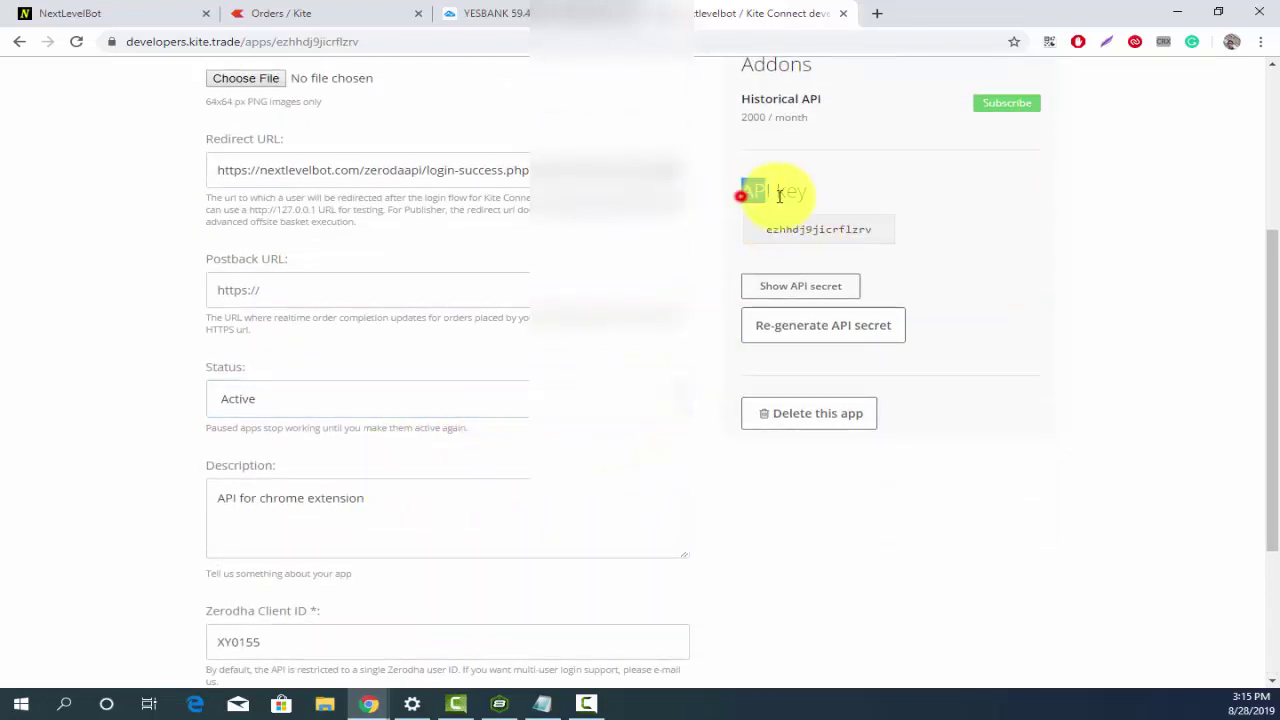
drag(768, 231, 894, 306)
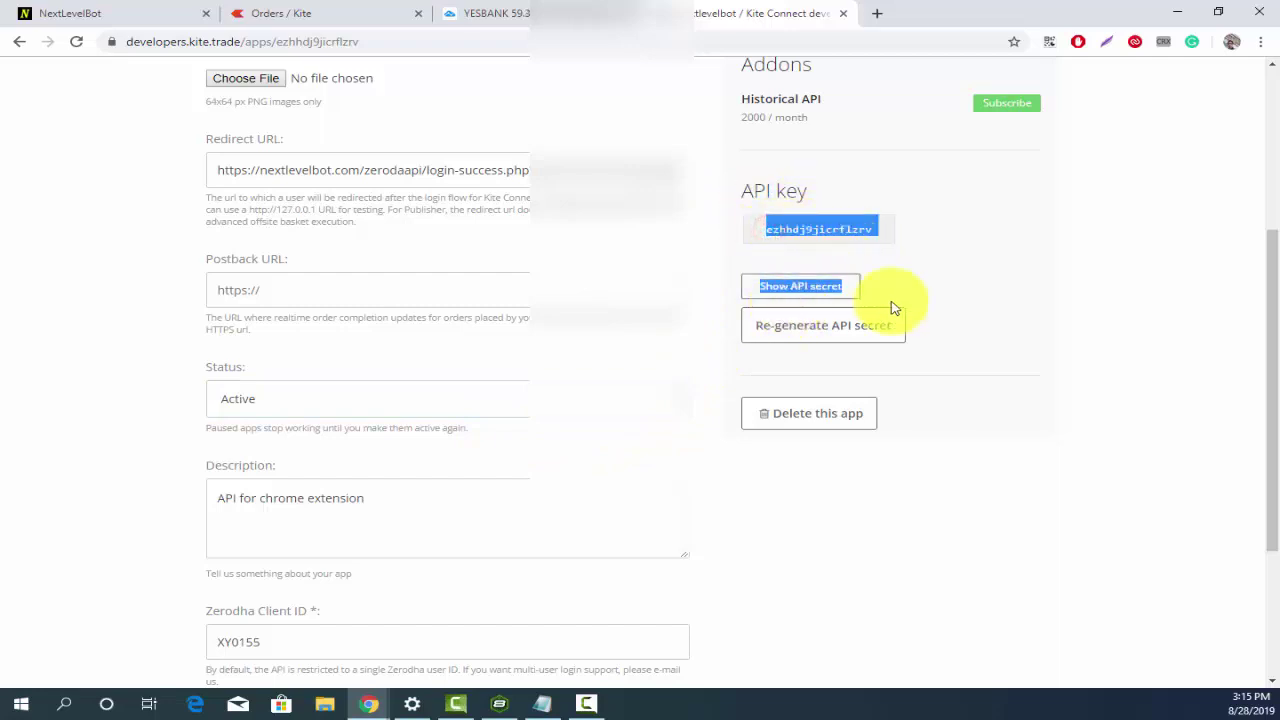
click(903, 294)
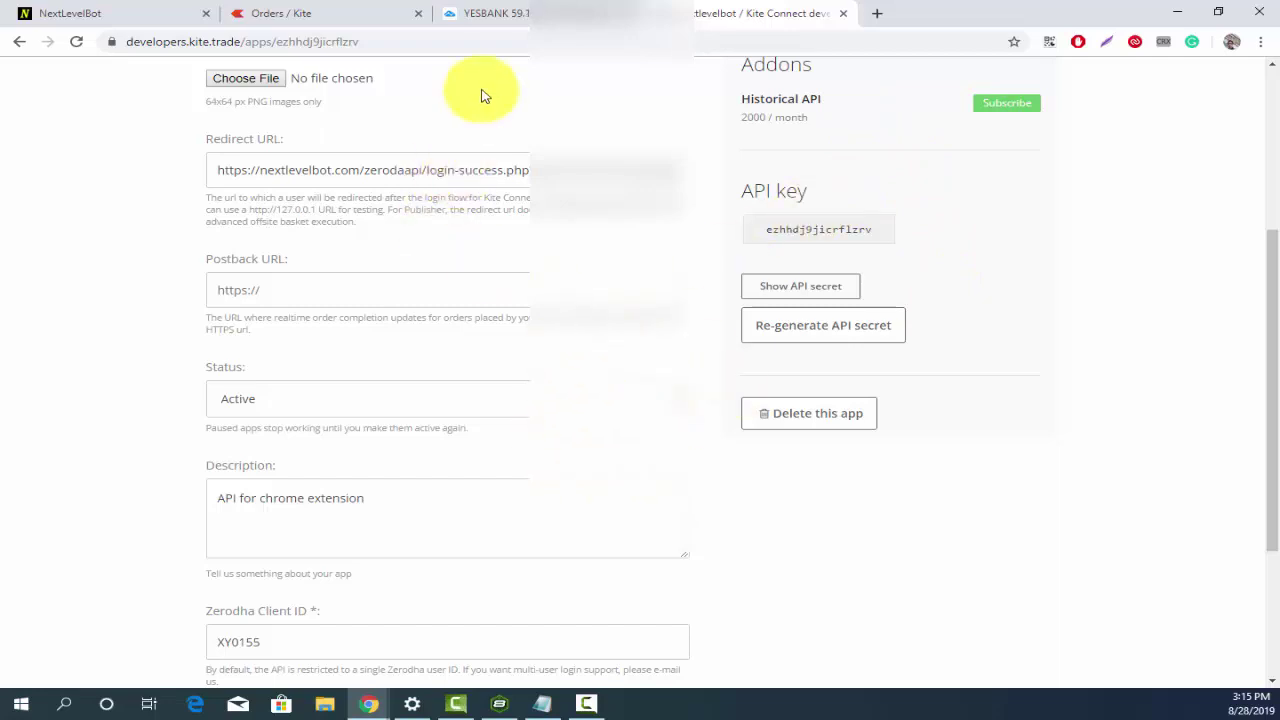
Switch to the NextLevelBot home page and review its three setup steps for TradingView, Kite API and the Chrome extension
click(118, 20)
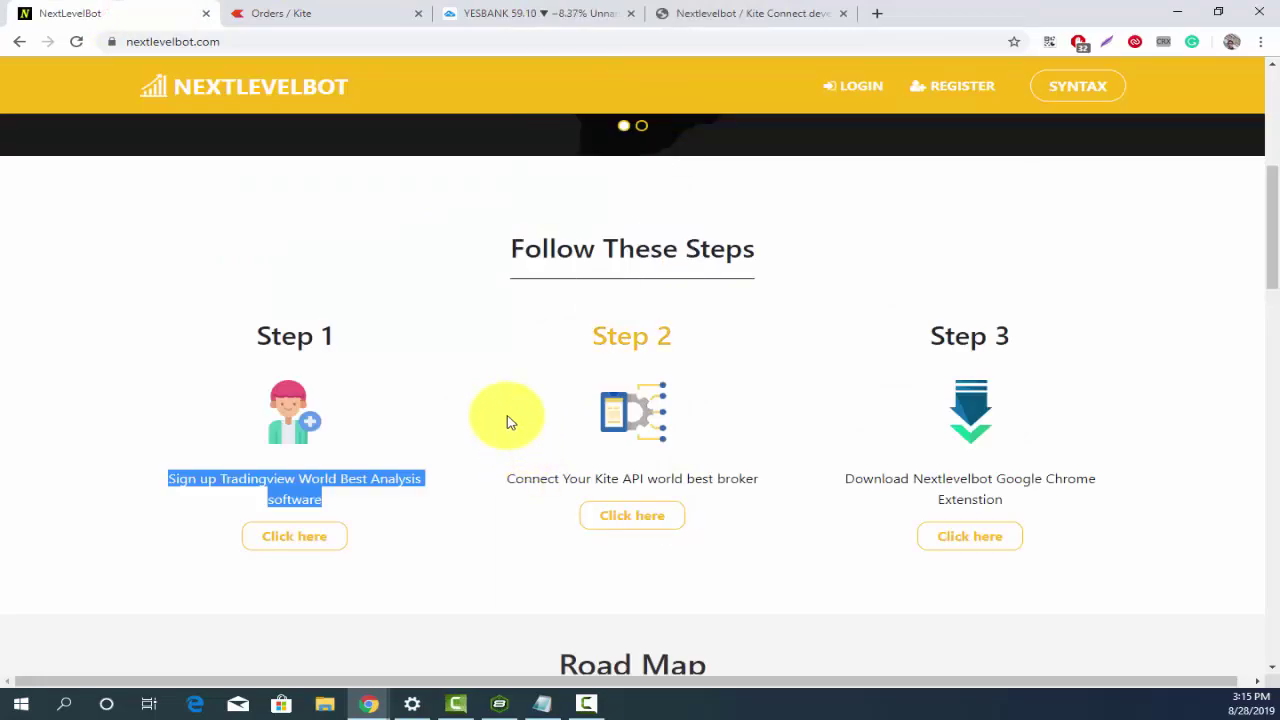
click(203, 268)
drag(197, 497, 434, 366)
click(434, 366)
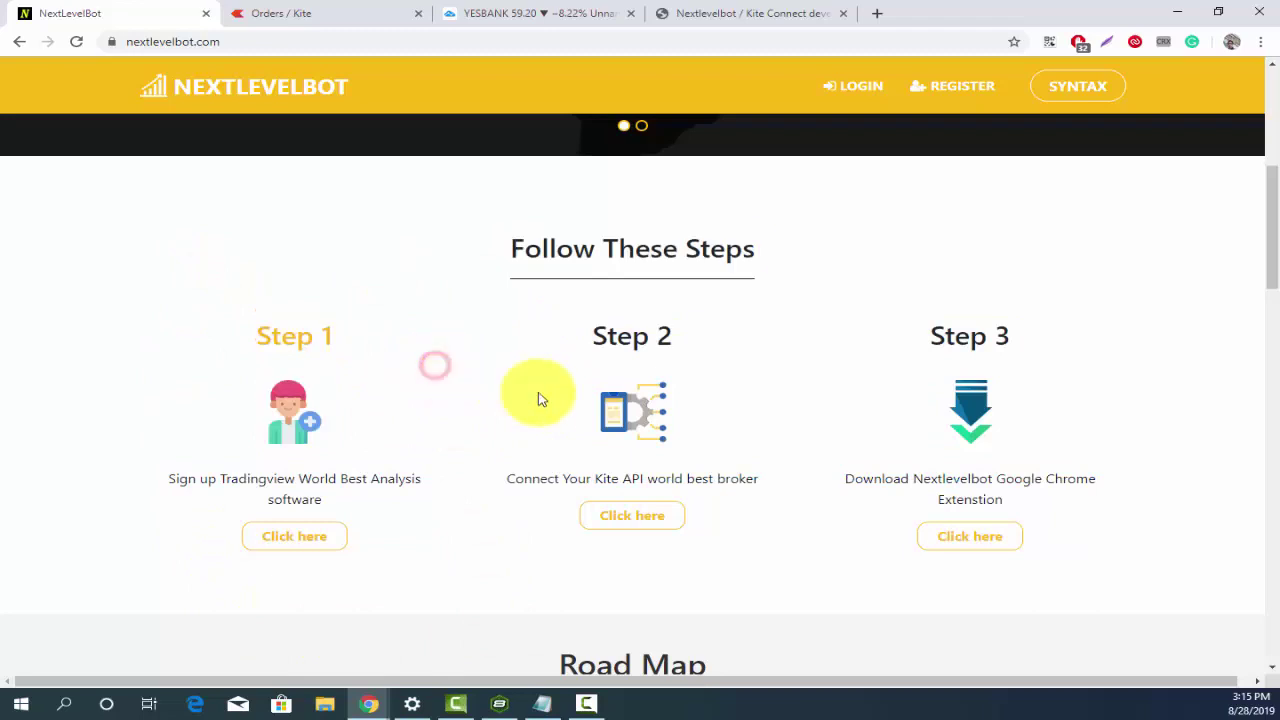
drag(562, 299, 762, 558)
click(807, 178)
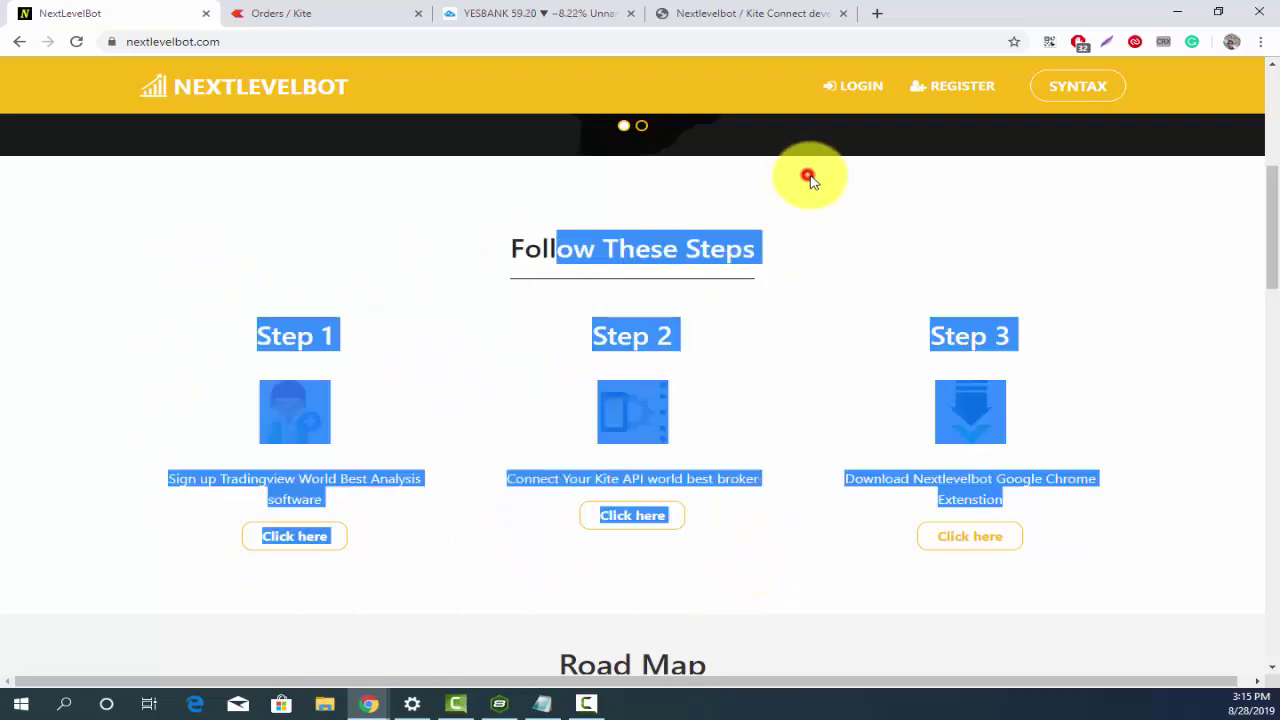
Add the Nextlevelbot extension to Chrome through the Step 3 download link and check the browser's signed-in Google account
click(962, 548)
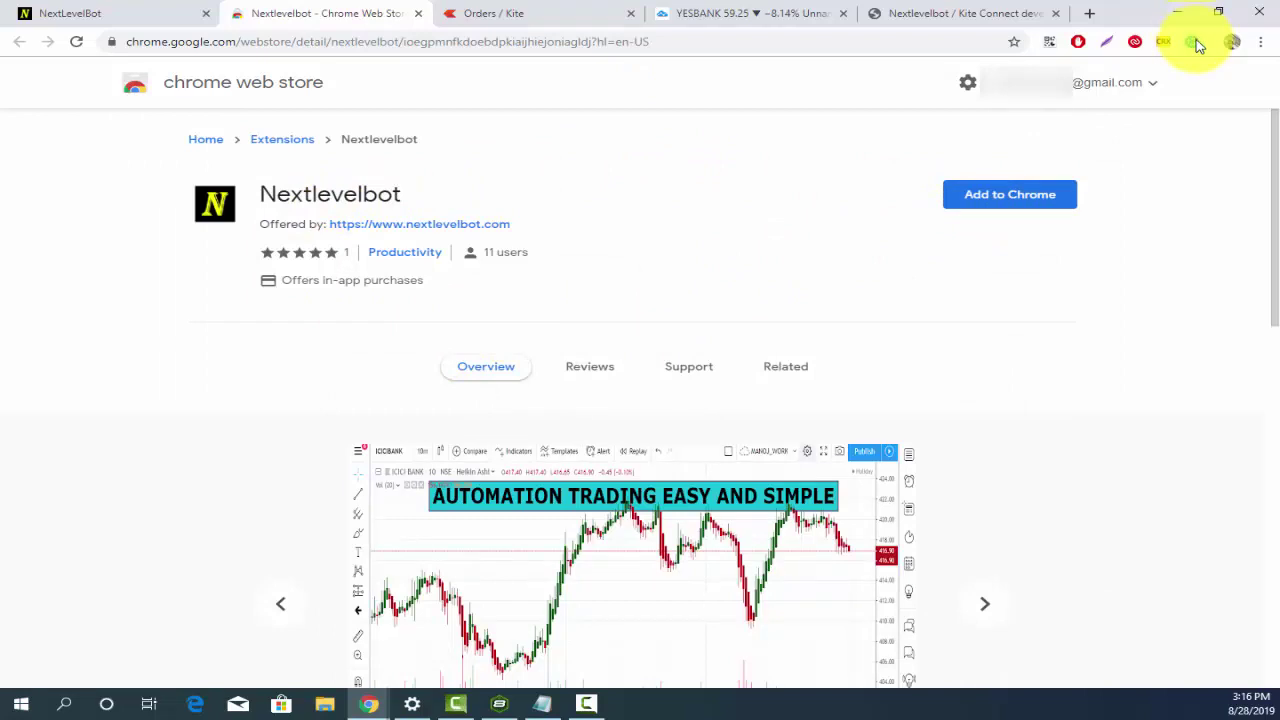
click(1001, 200)
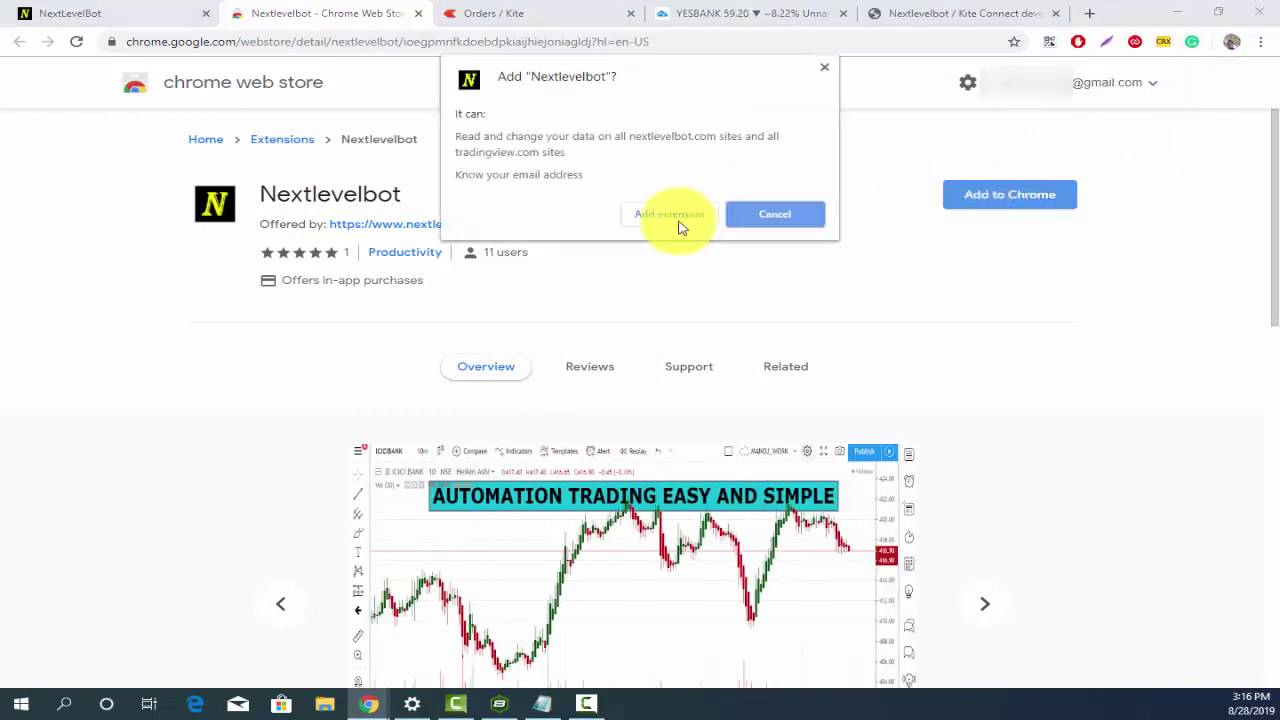
click(678, 224)
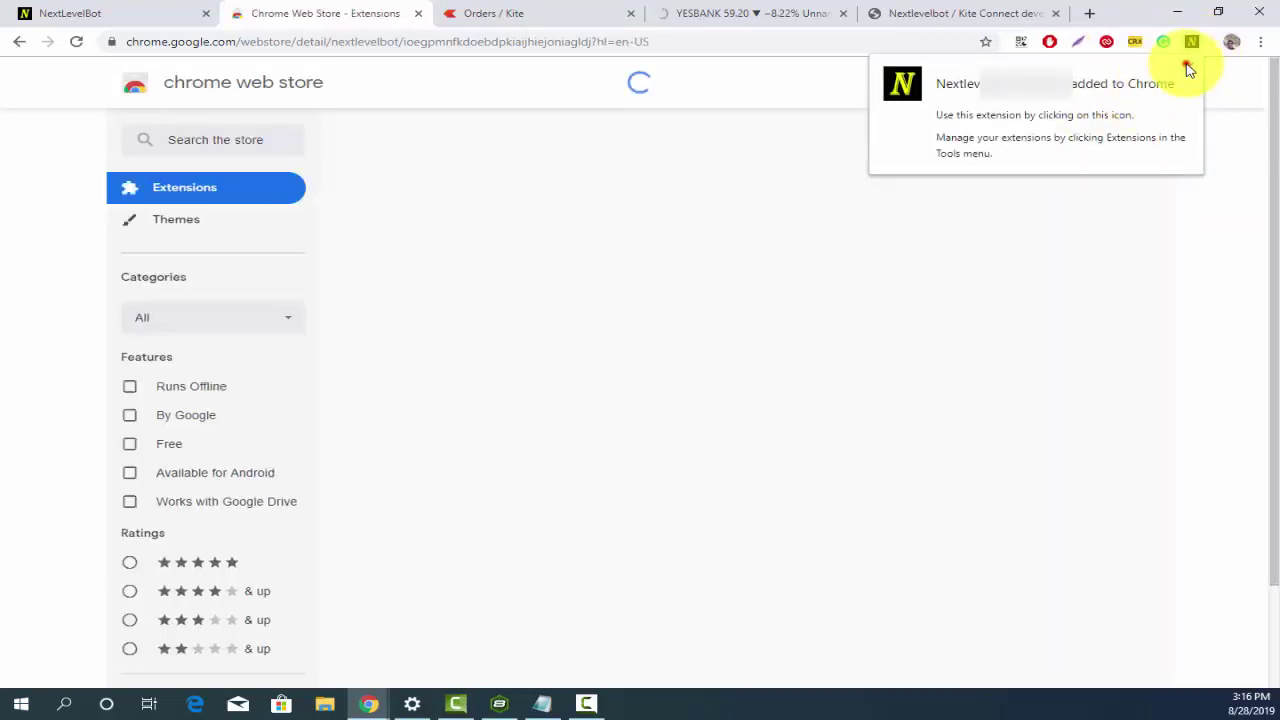
click(1188, 68)
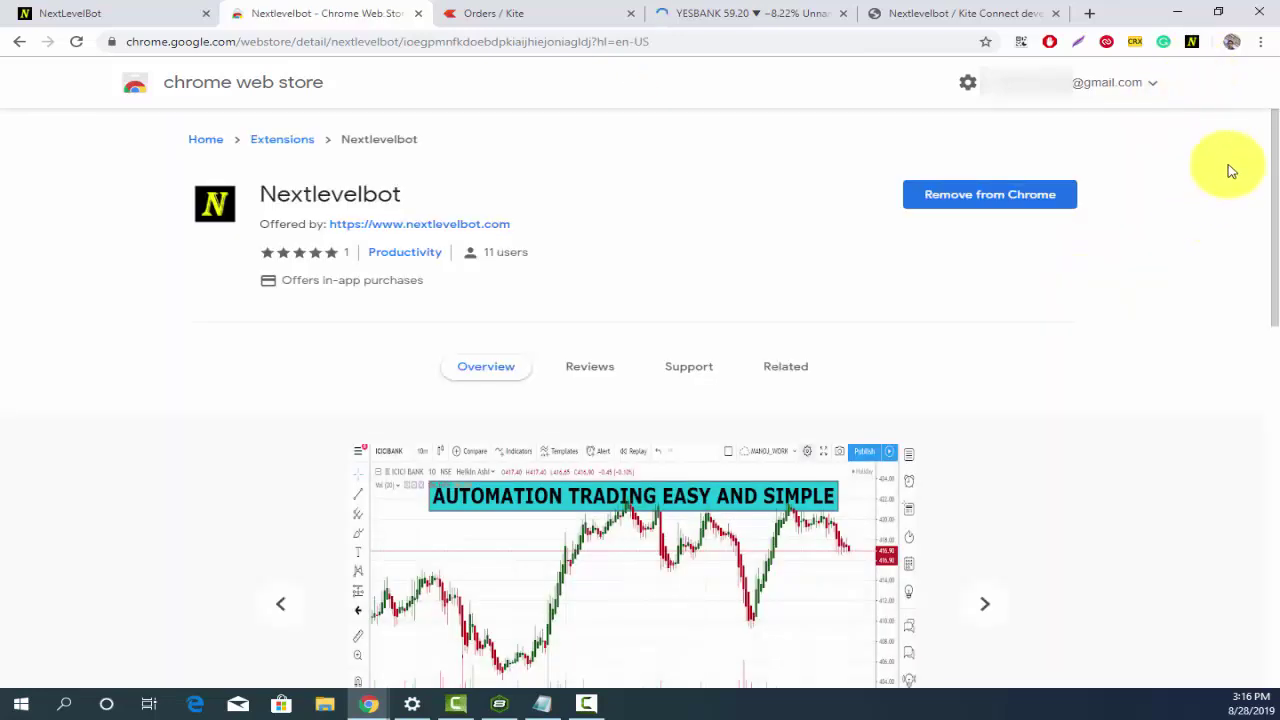
click(1233, 42)
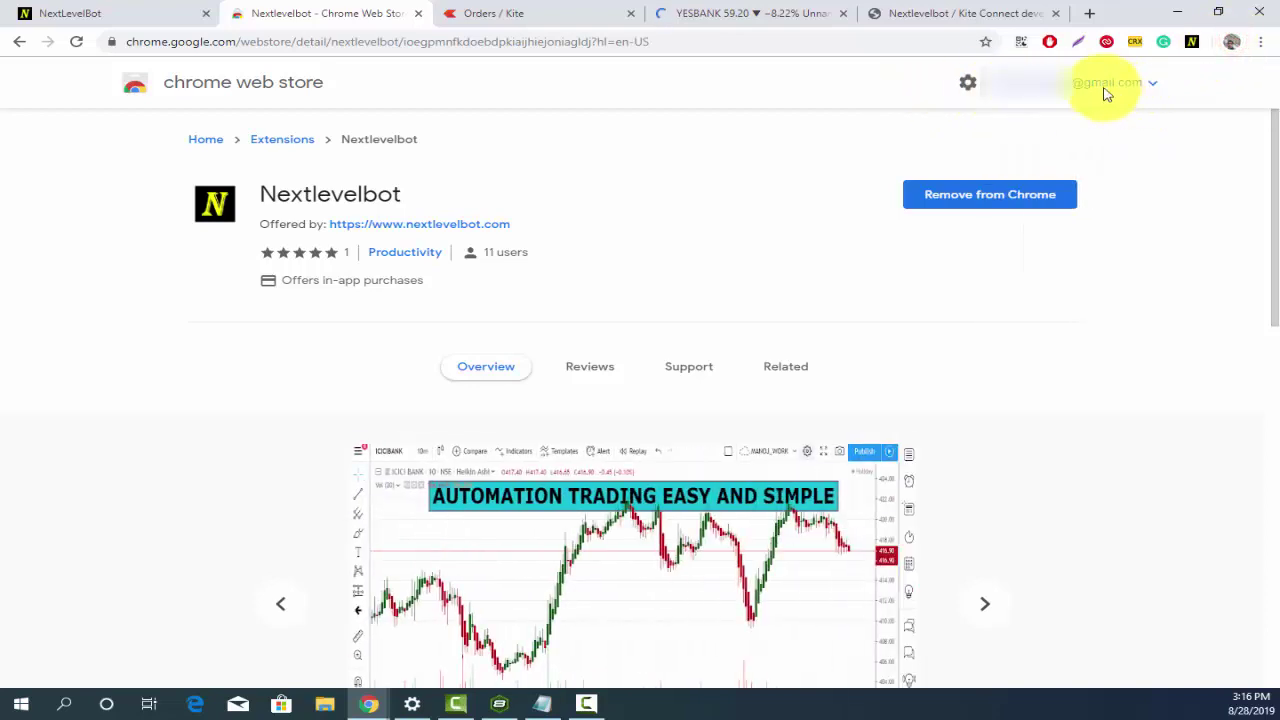